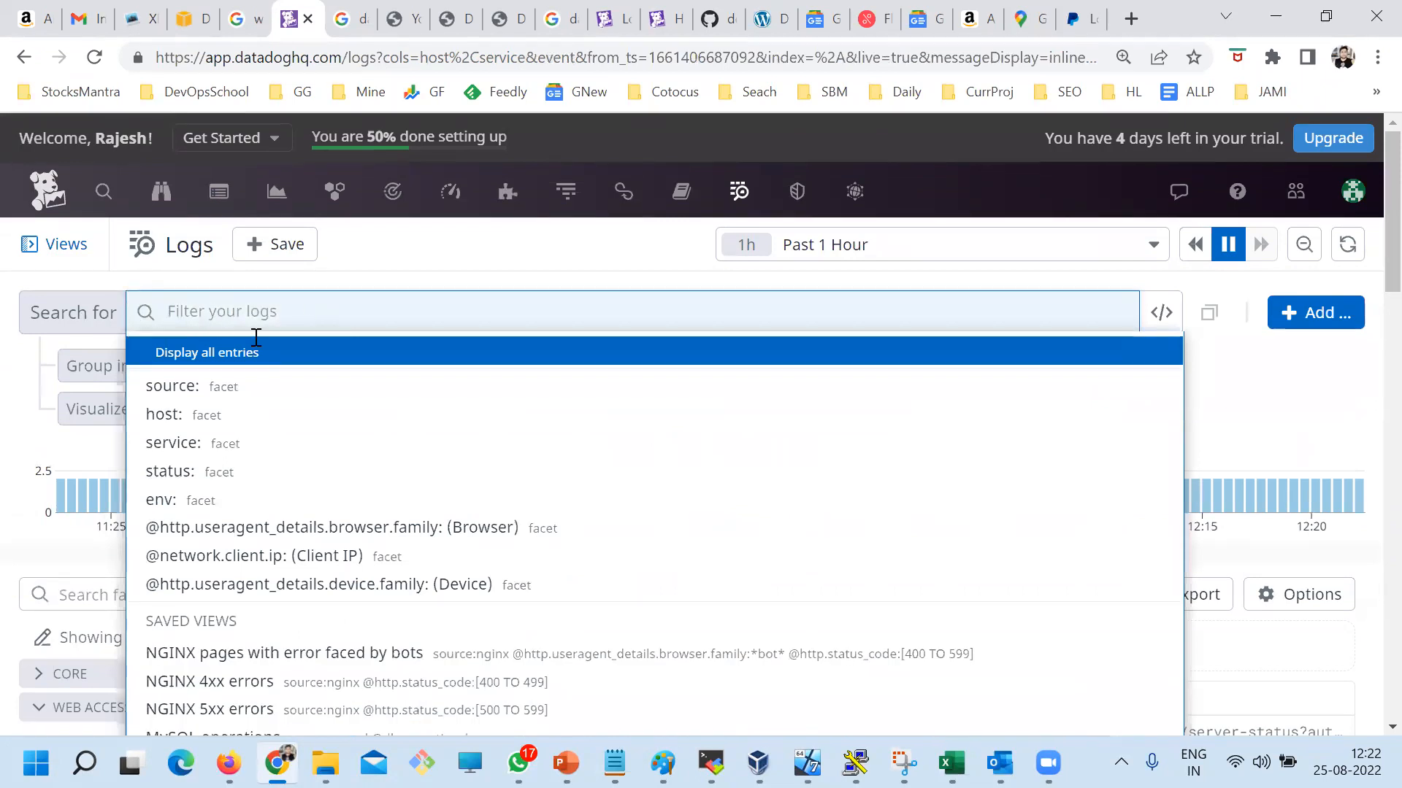
Step: Look over the log entries and the suggested search facets, and refresh the log results
left_click(478, 248)
scroll(587, 632, "down", 3)
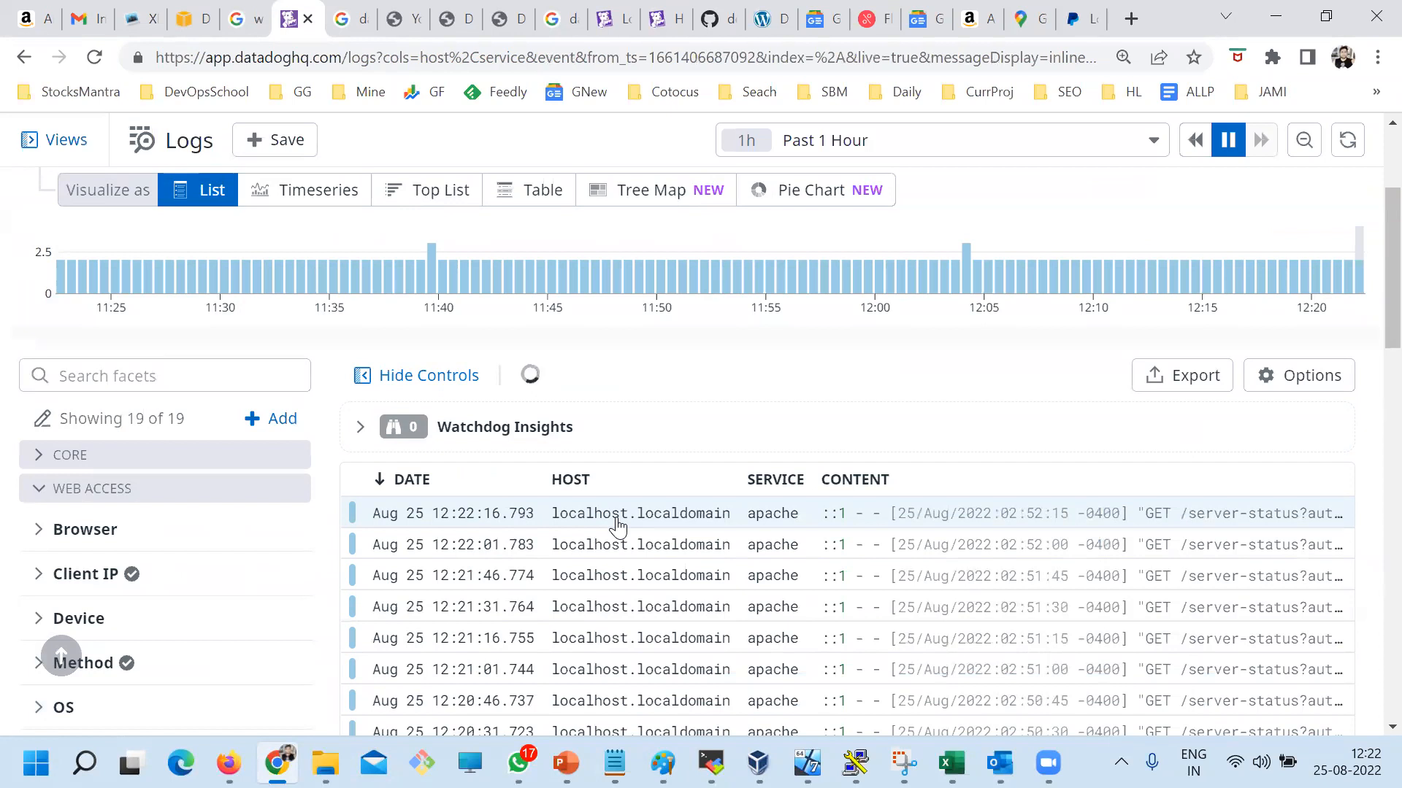
scroll(603, 550, "up", 3)
left_click(300, 312)
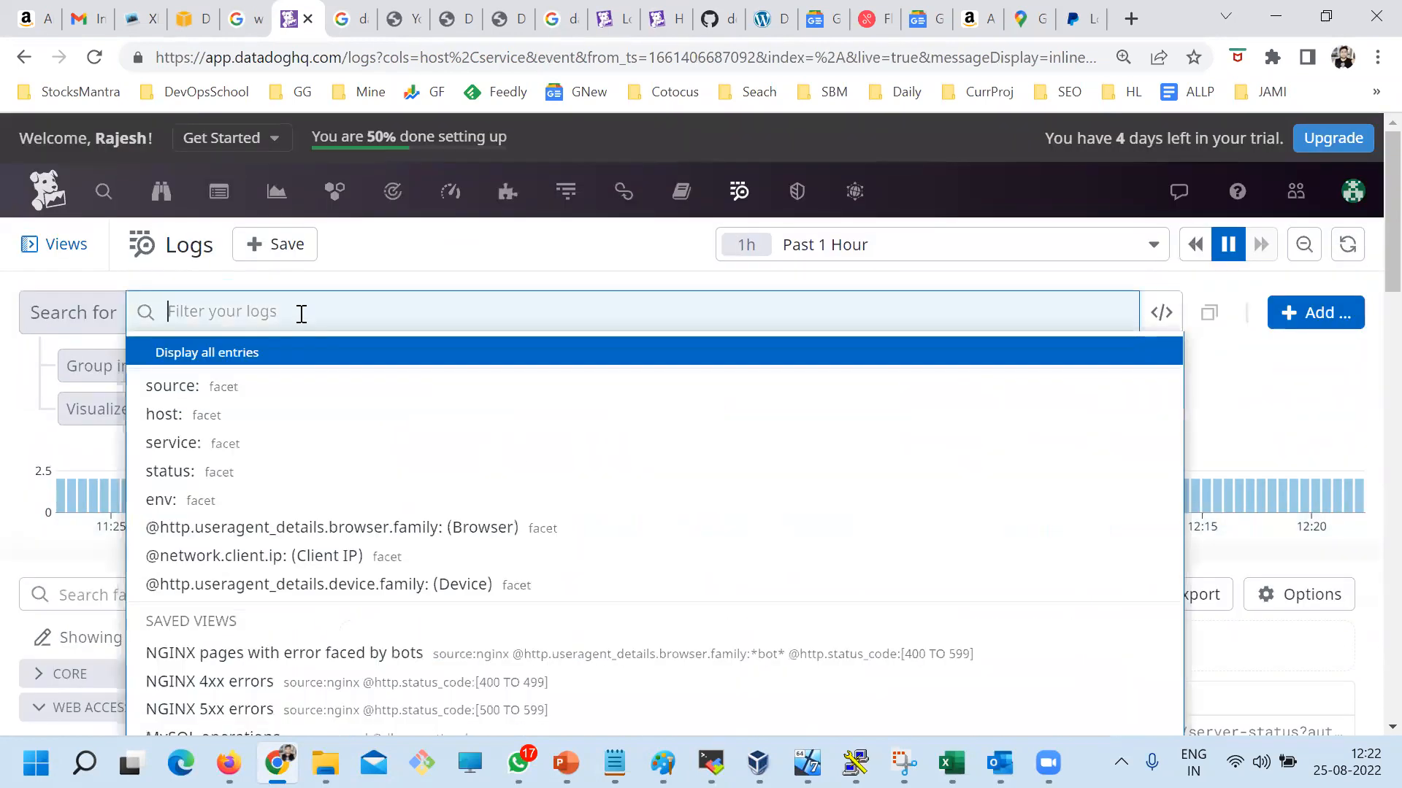
left_click(440, 267)
scroll(677, 473, "down", 4)
scroll(678, 473, "up", 4)
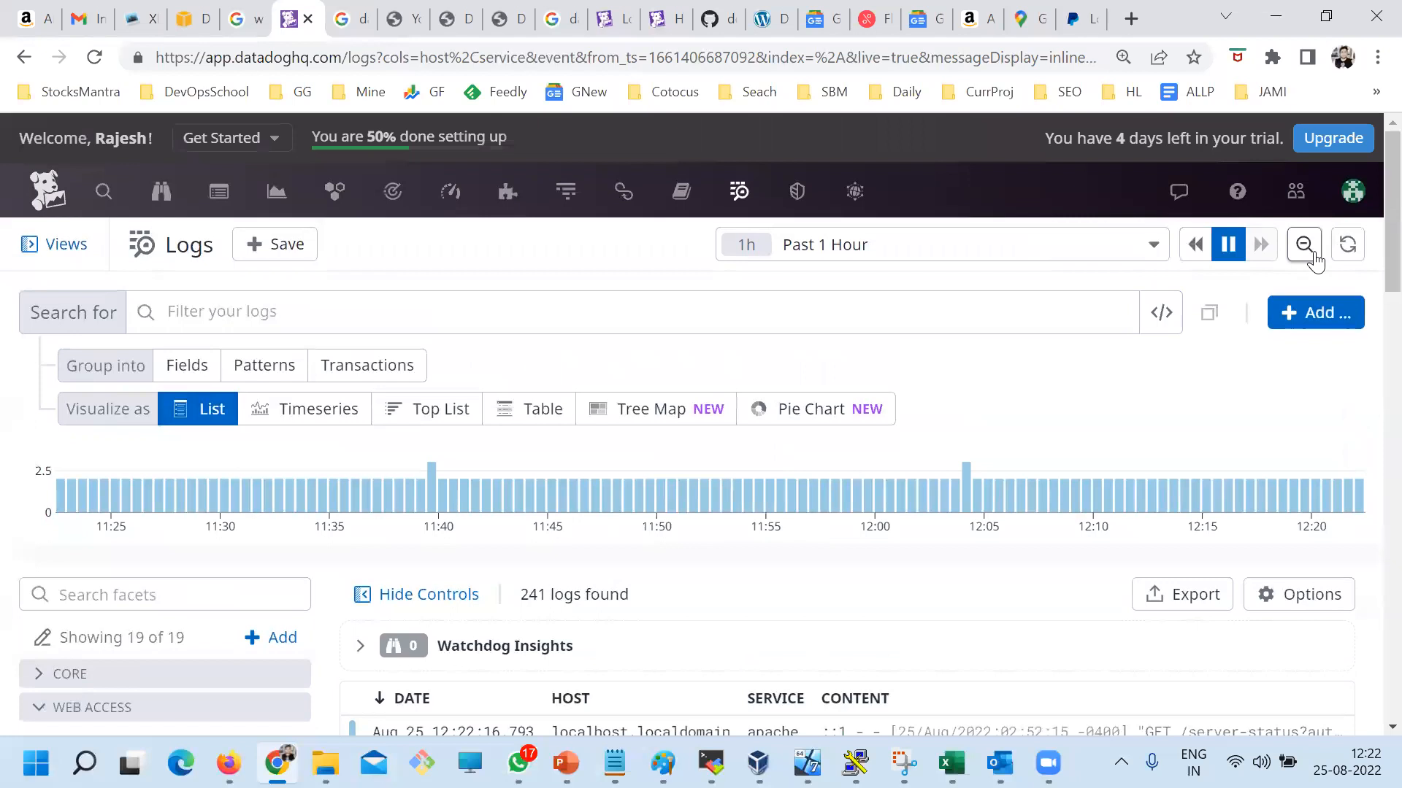
left_click(1347, 245)
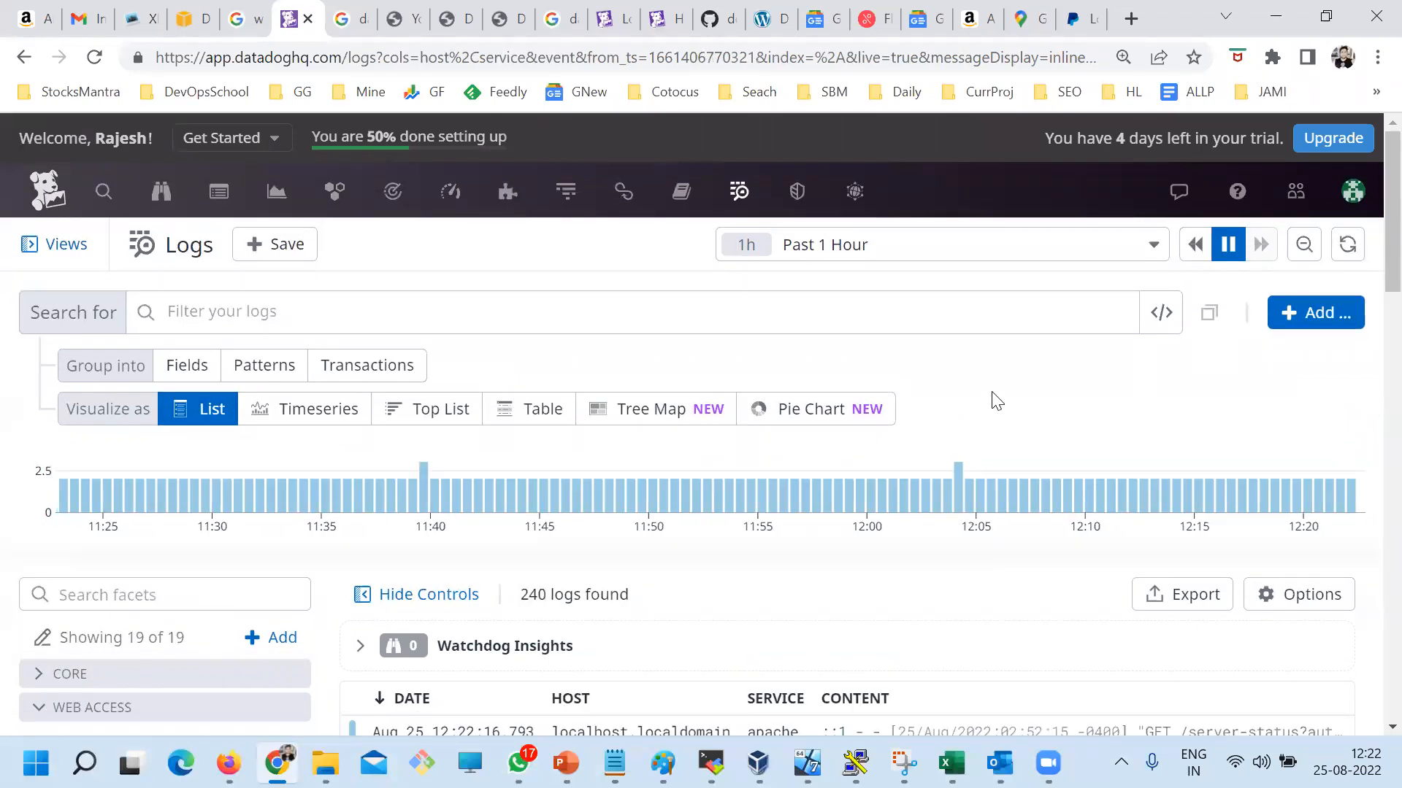
Step: View the log filter suggestions and the available time range options without changing either
mouse_move(740, 205)
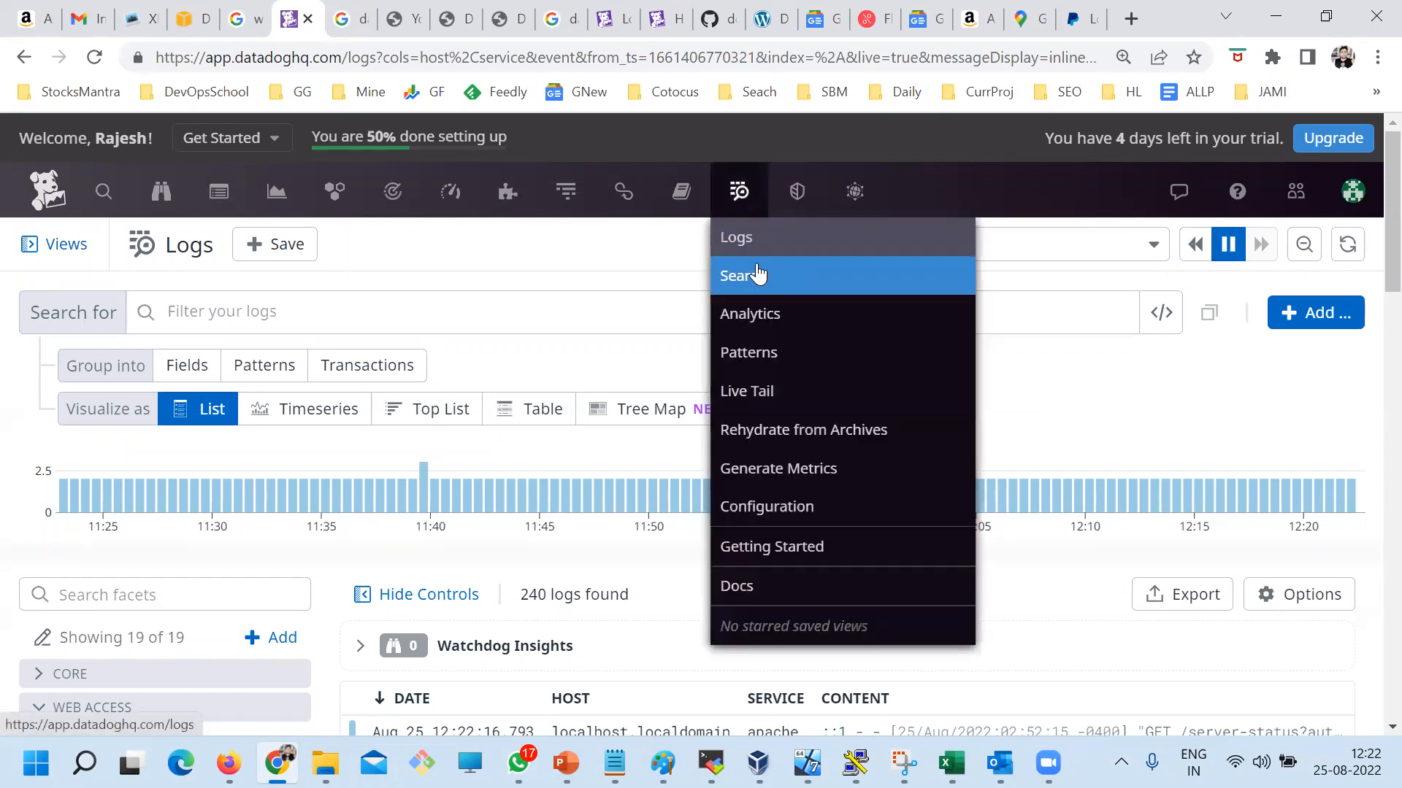
left_click(364, 314)
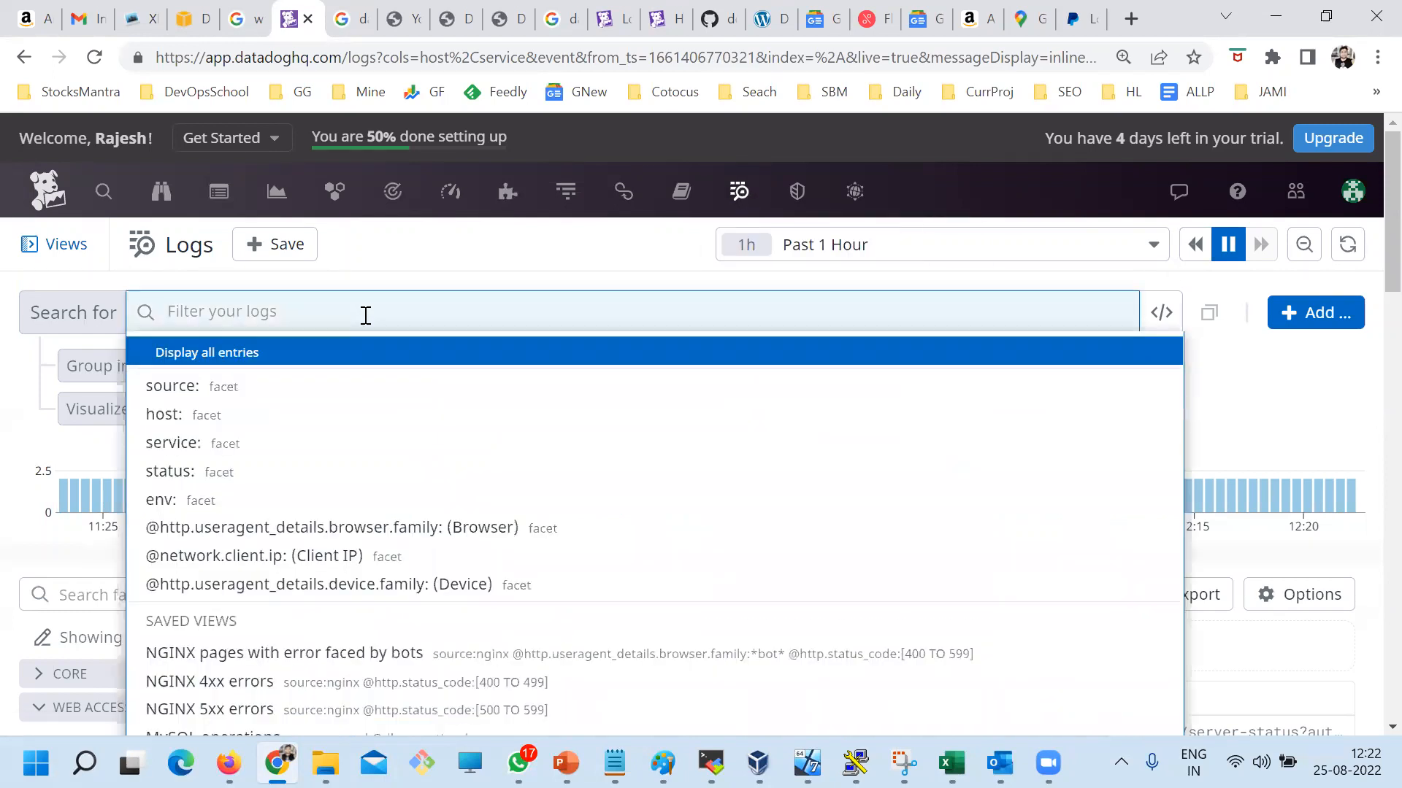
left_click(446, 278)
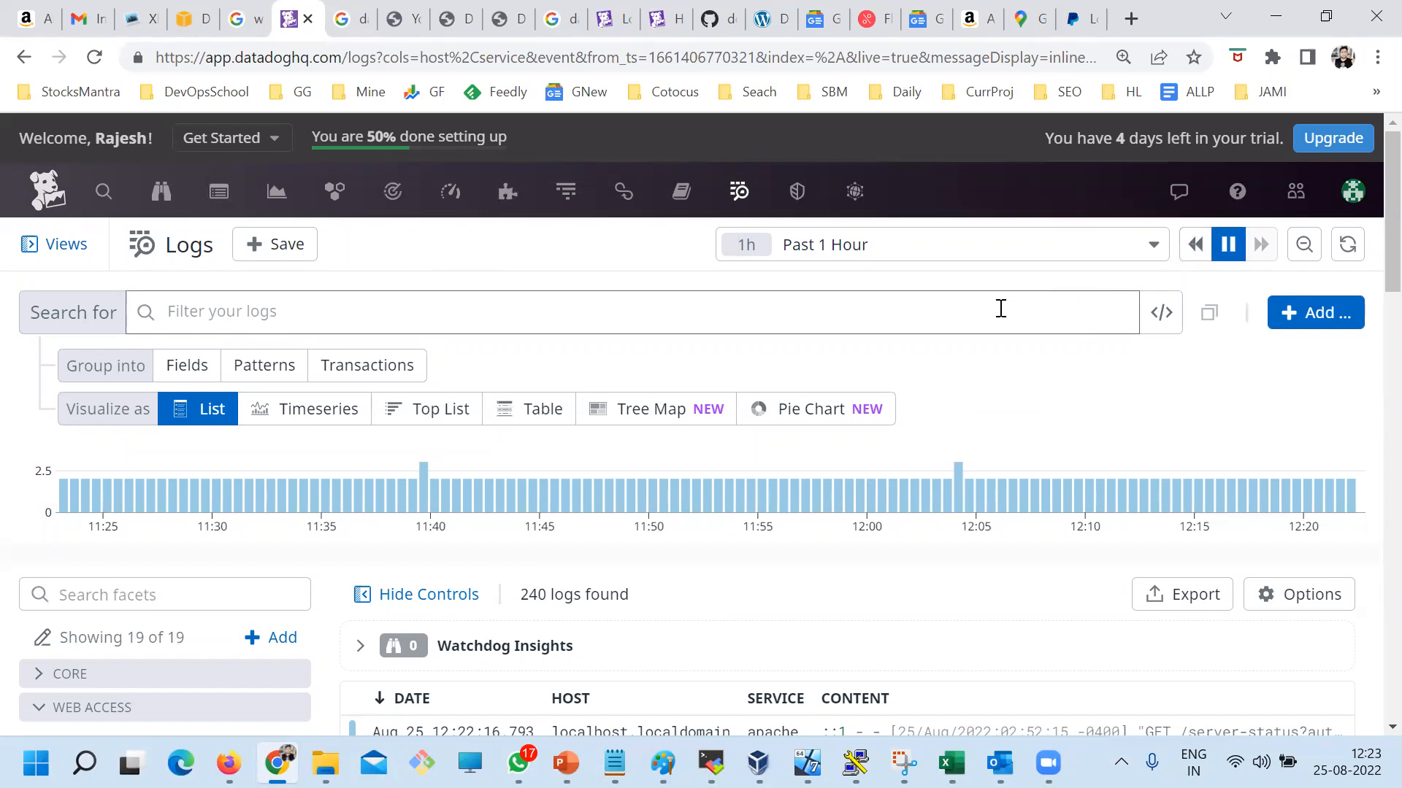
left_click(1003, 243)
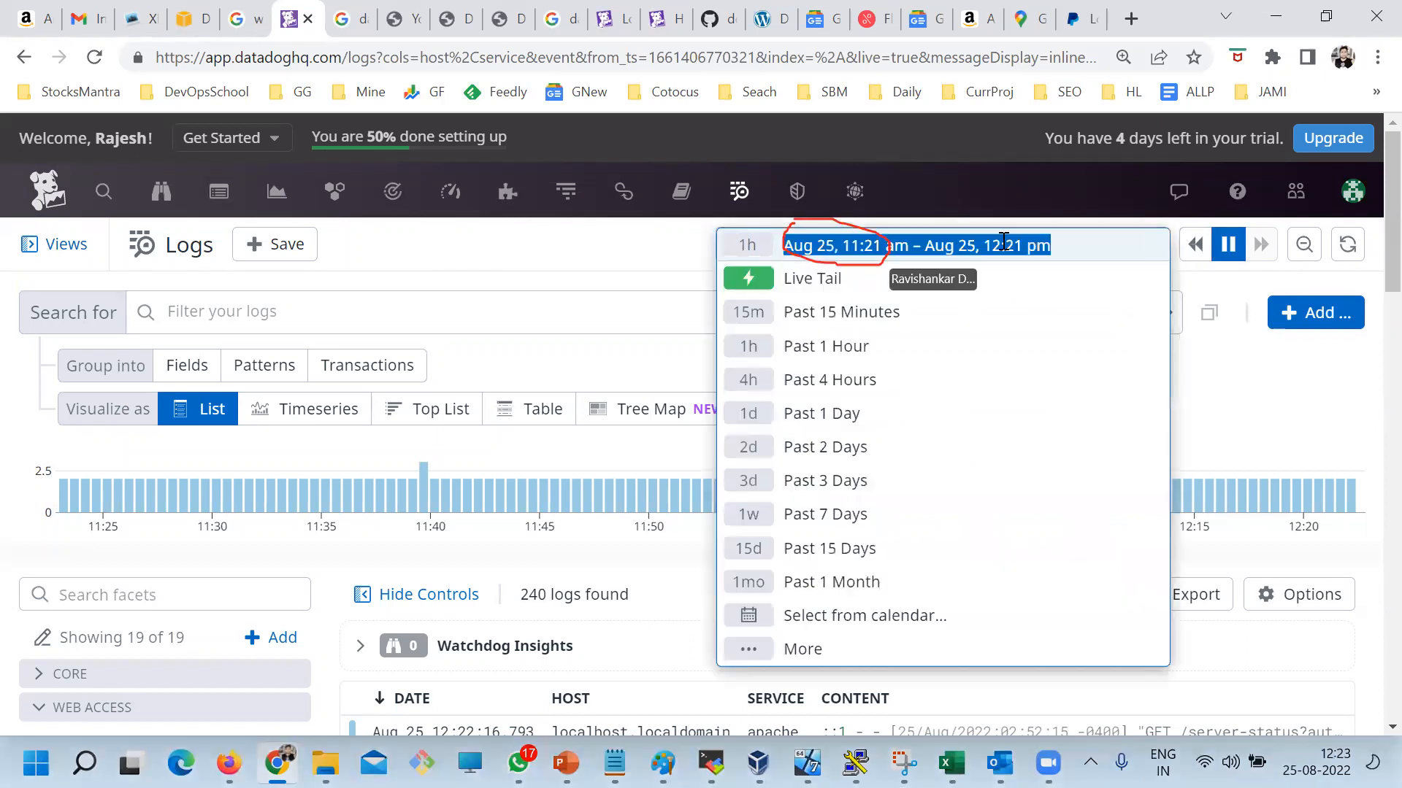
left_click(673, 276)
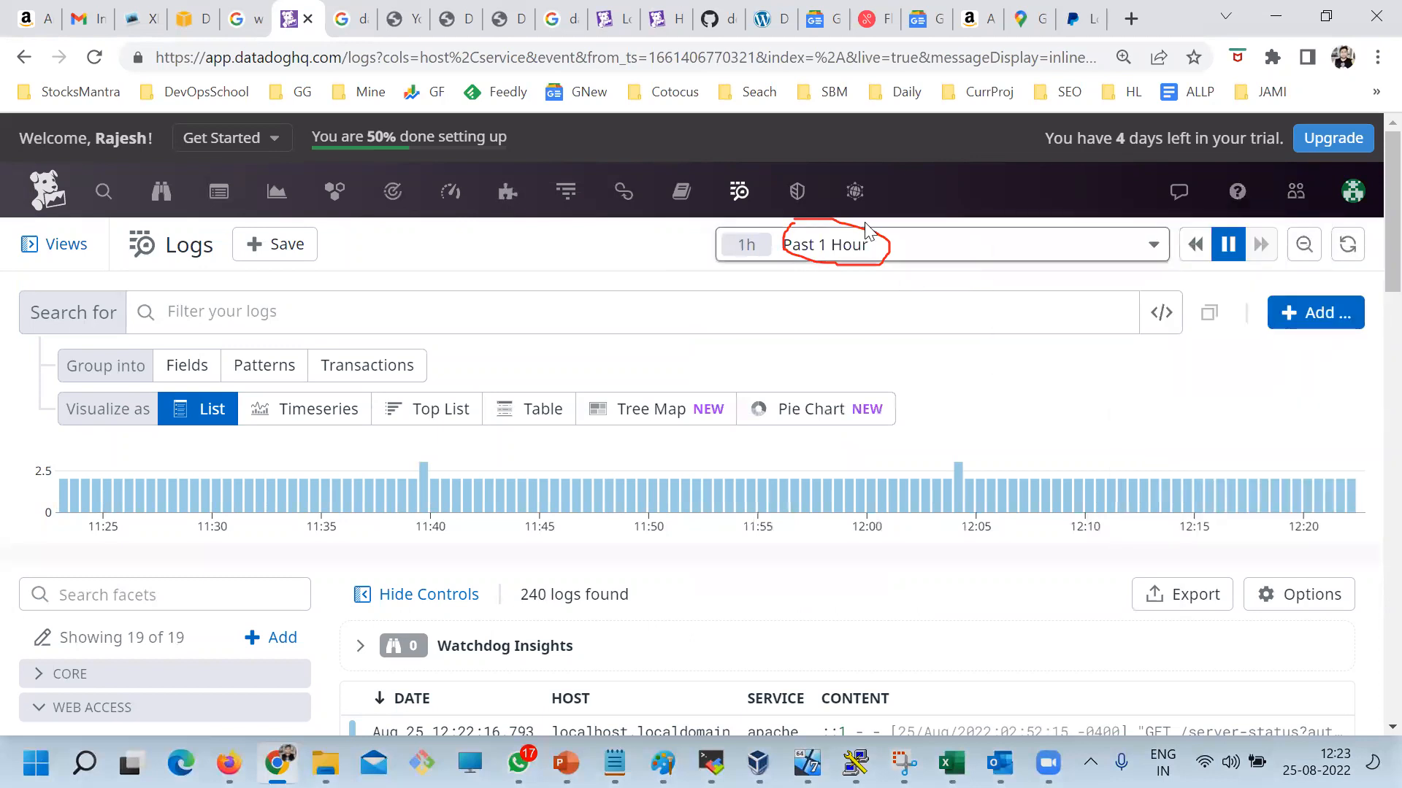
Step: Open the Live Tail view of the logs and return to the log search
left_click(880, 243)
left_click(795, 193)
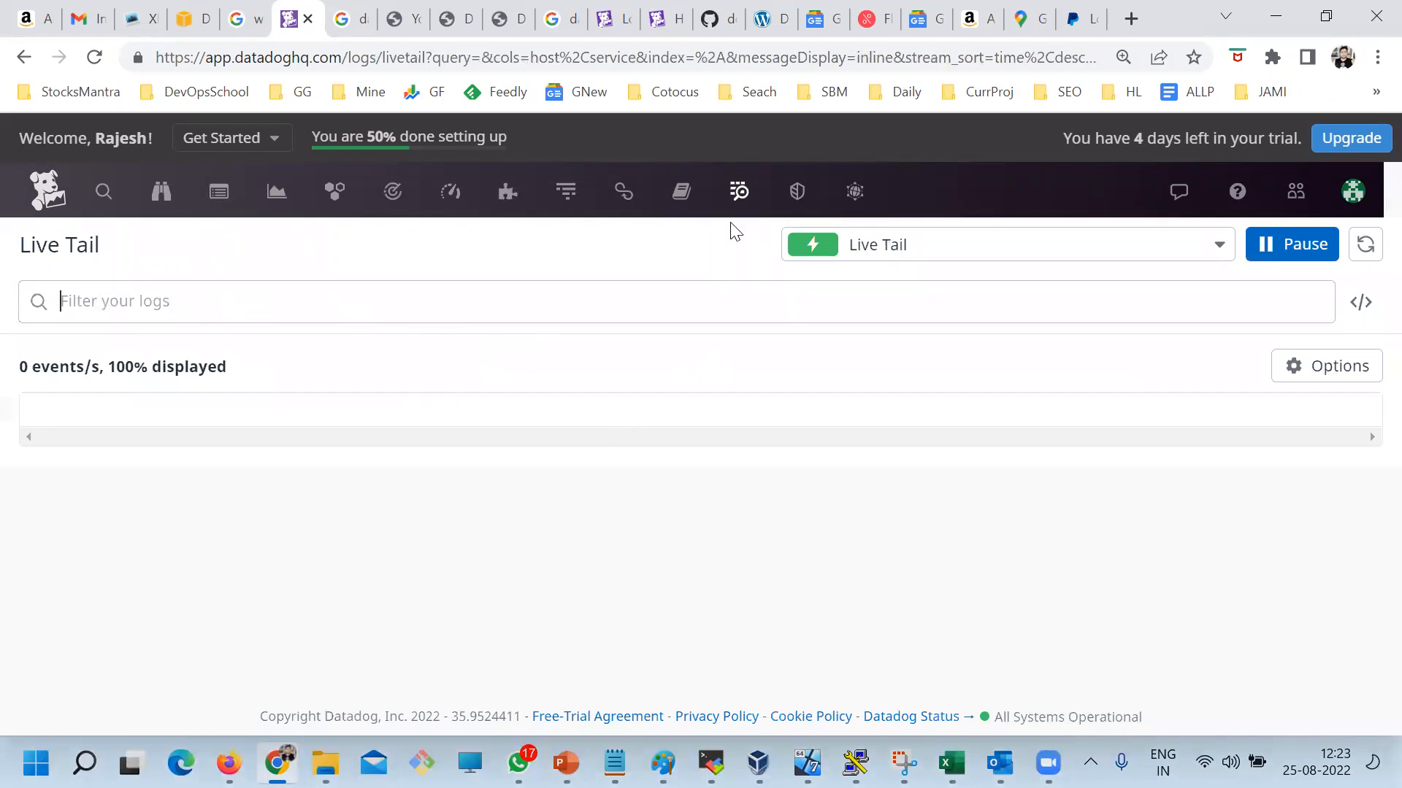
mouse_move(739, 197)
left_click(761, 281)
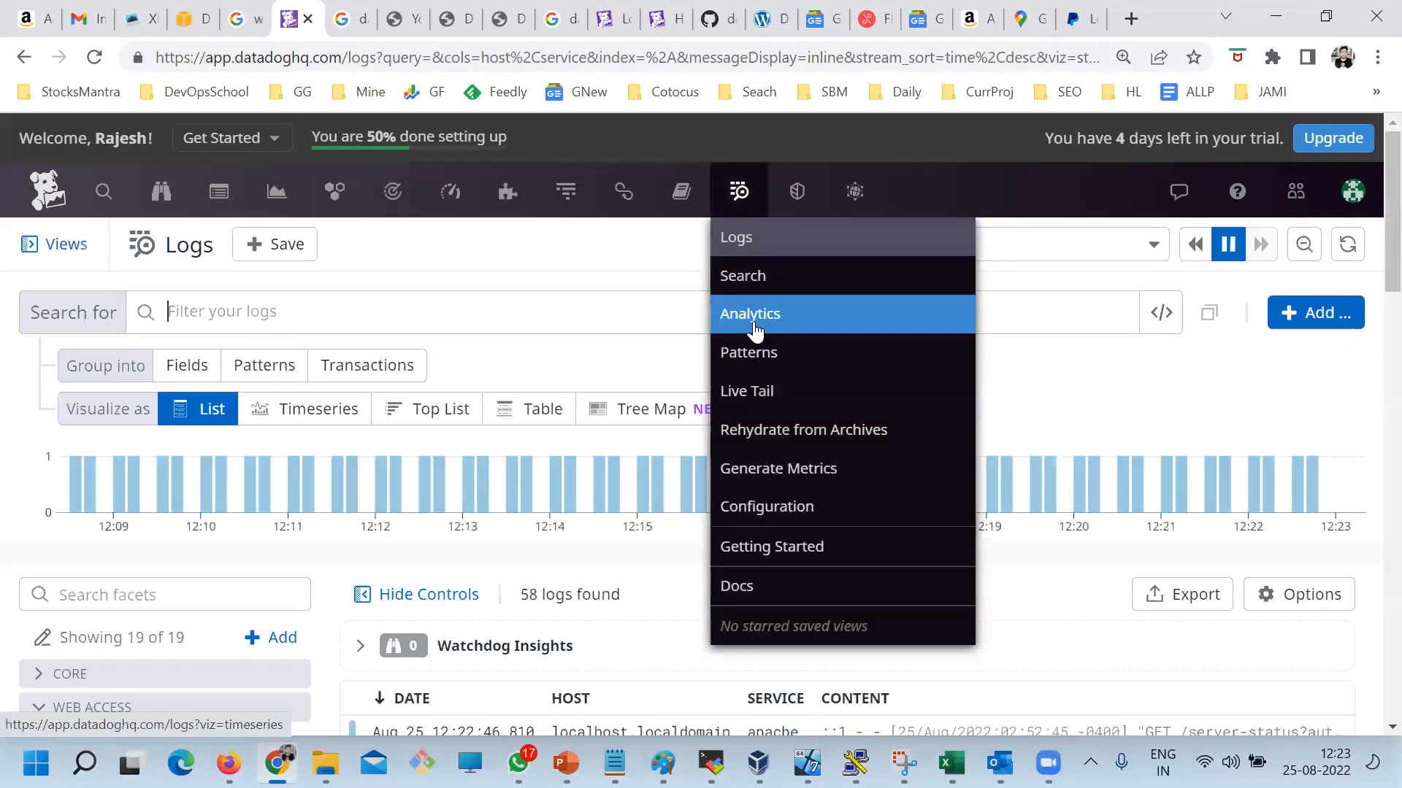
Step: Open log Analytics, examine its timeseries chart of all logs, and return to the log search
left_click(752, 314)
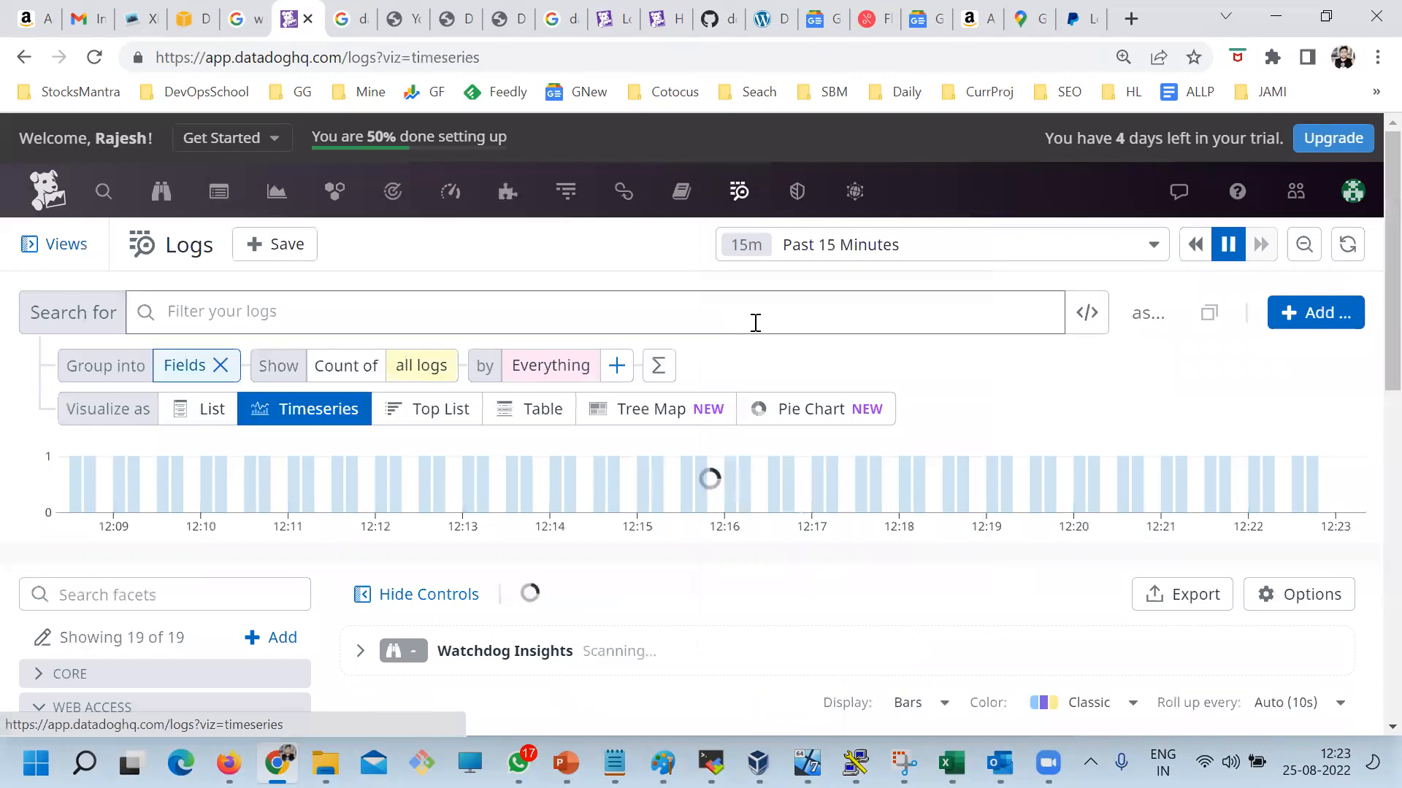
scroll(757, 591, "down", 1)
scroll(758, 592, "down", 2)
scroll(751, 601, "up", 4)
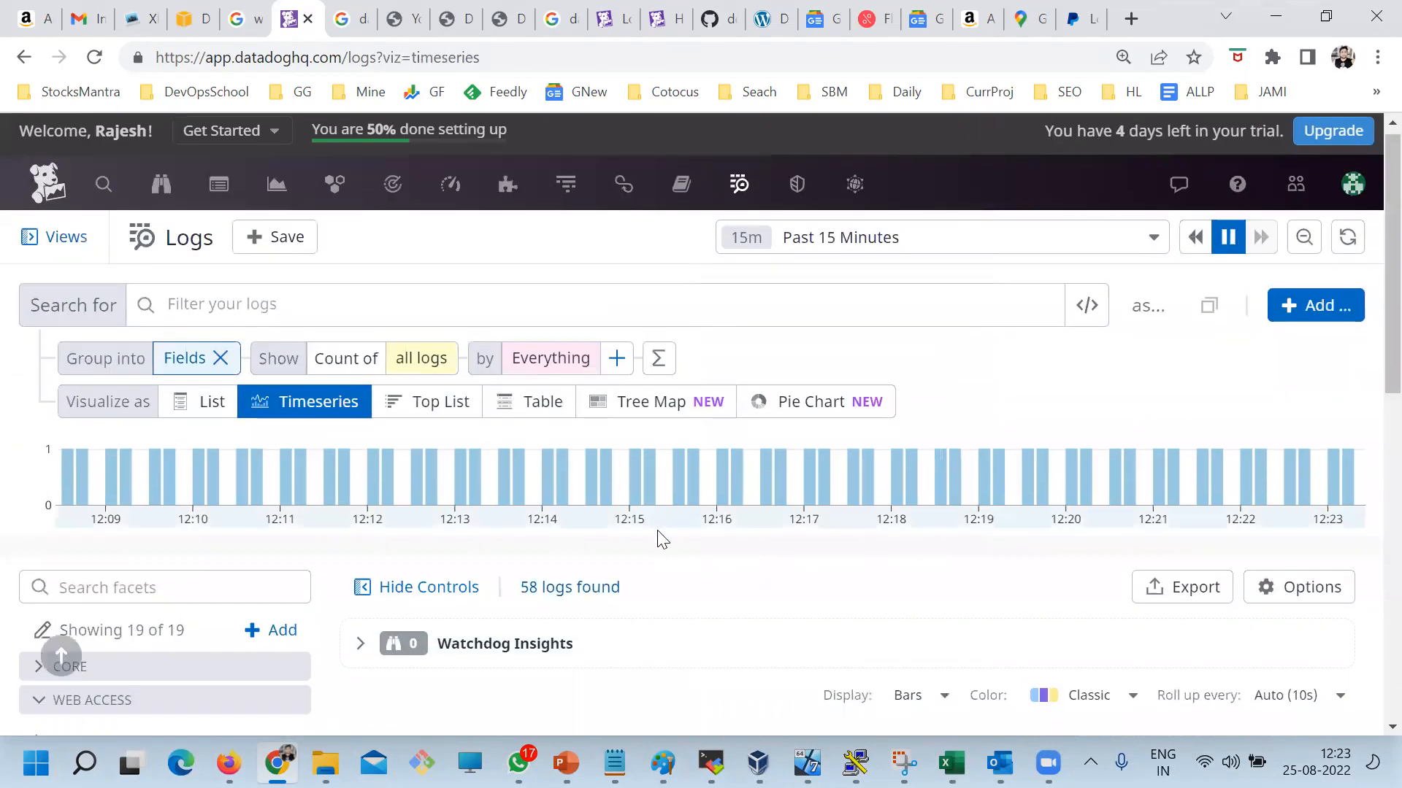
scroll(657, 538, "down", 8)
scroll(741, 548, "down", 3)
scroll(748, 560, "up", 10)
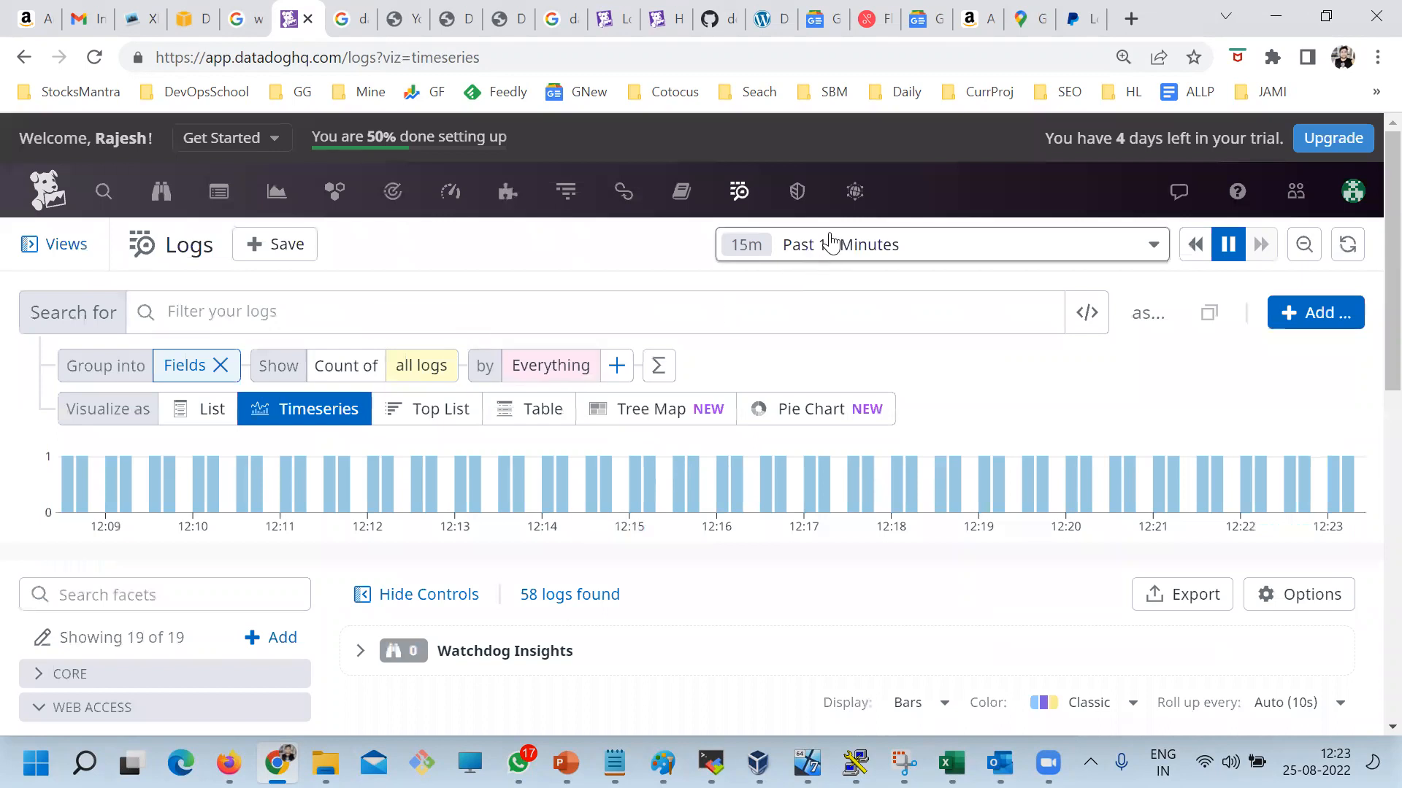
mouse_move(739, 191)
left_click(748, 278)
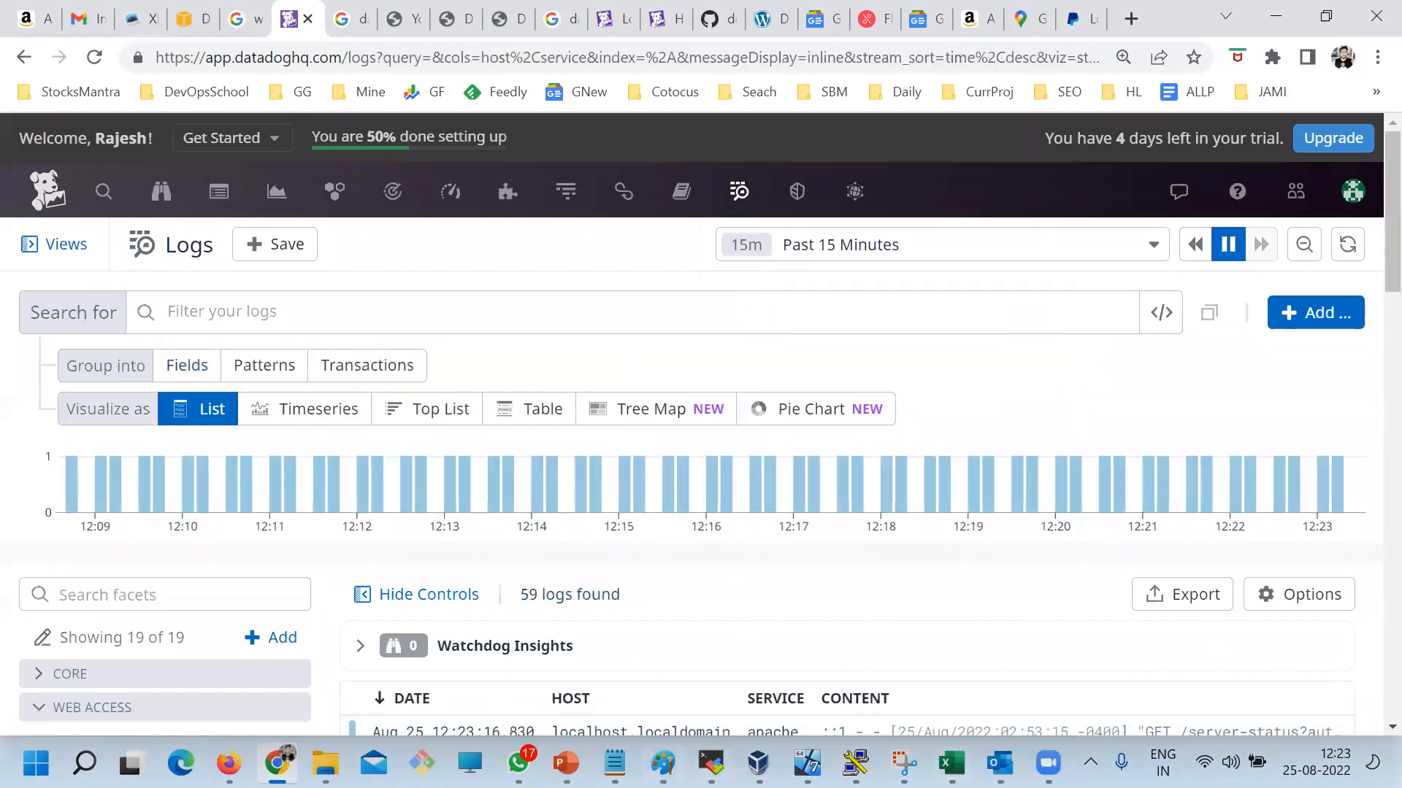
Step: Switch to the Datadog Log Monitoring presentation in PowerPoint and show it in reading view up to the Filters Log slide
mouse_move(564, 760)
left_click(707, 666)
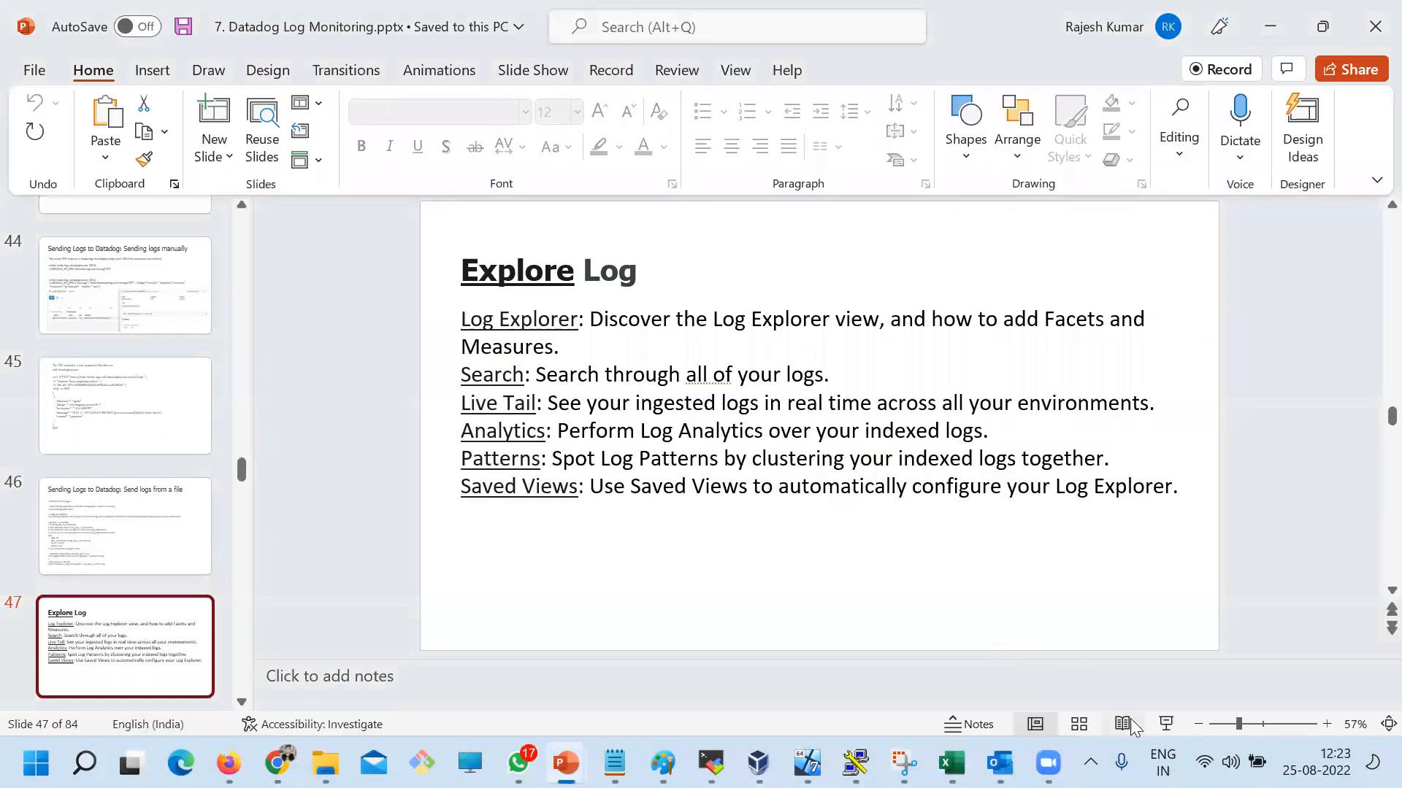
left_click(1123, 724)
left_click(801, 505)
left_click(803, 509)
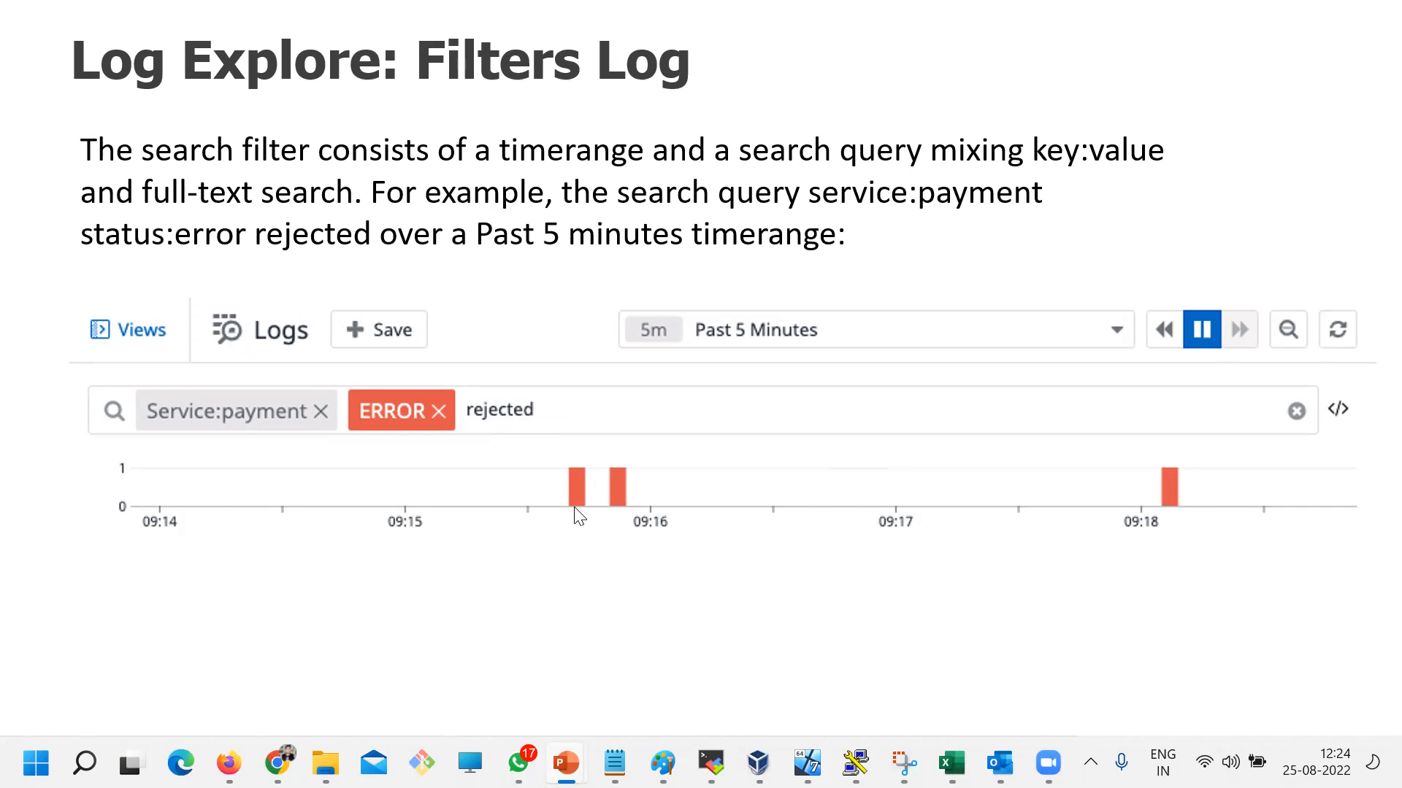
Step: Show the Aggregate and Measure slide, leaf through its neighbouring slides, and leave the reading view
left_click(966, 410)
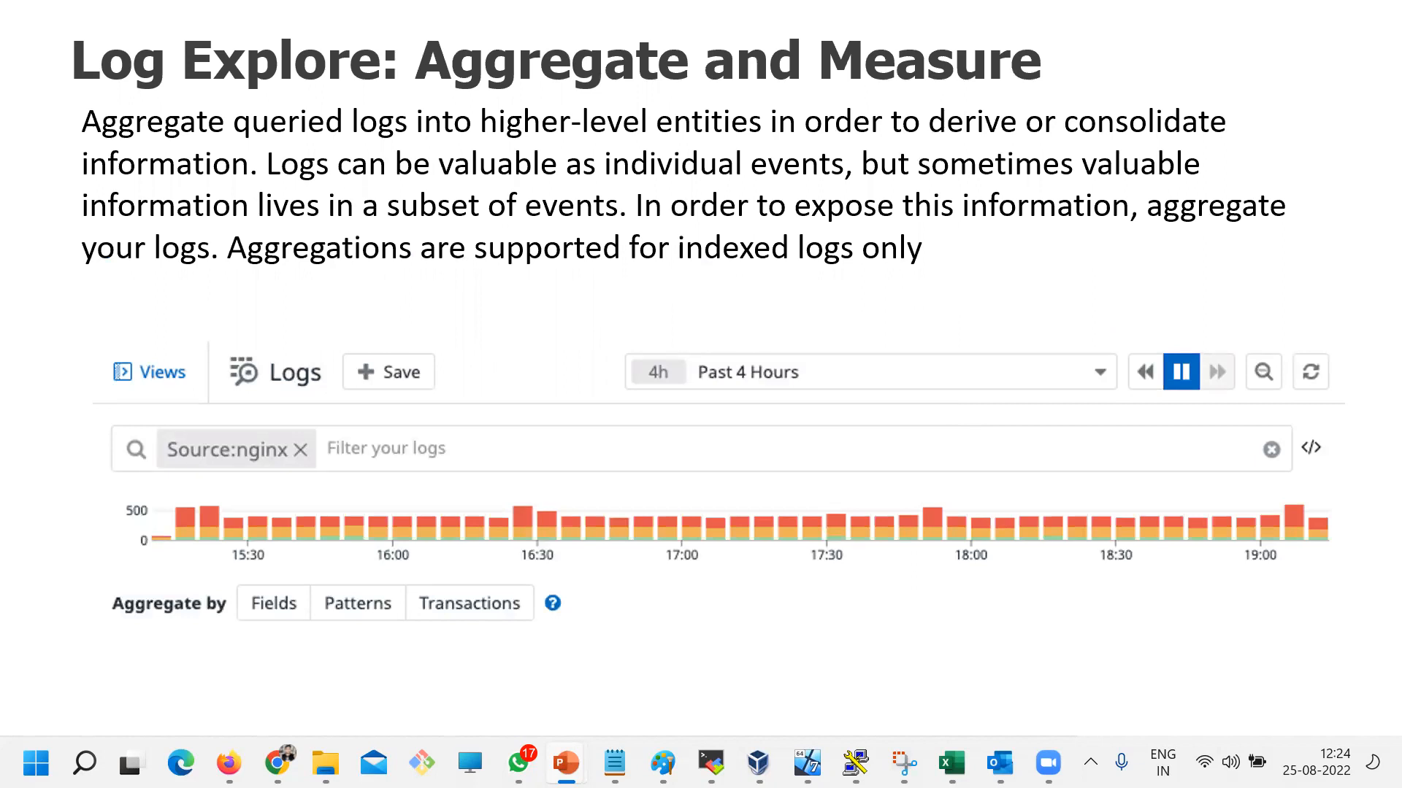
key("Right")
key("Left")
key("Left")
key("Right")
key("Escape")
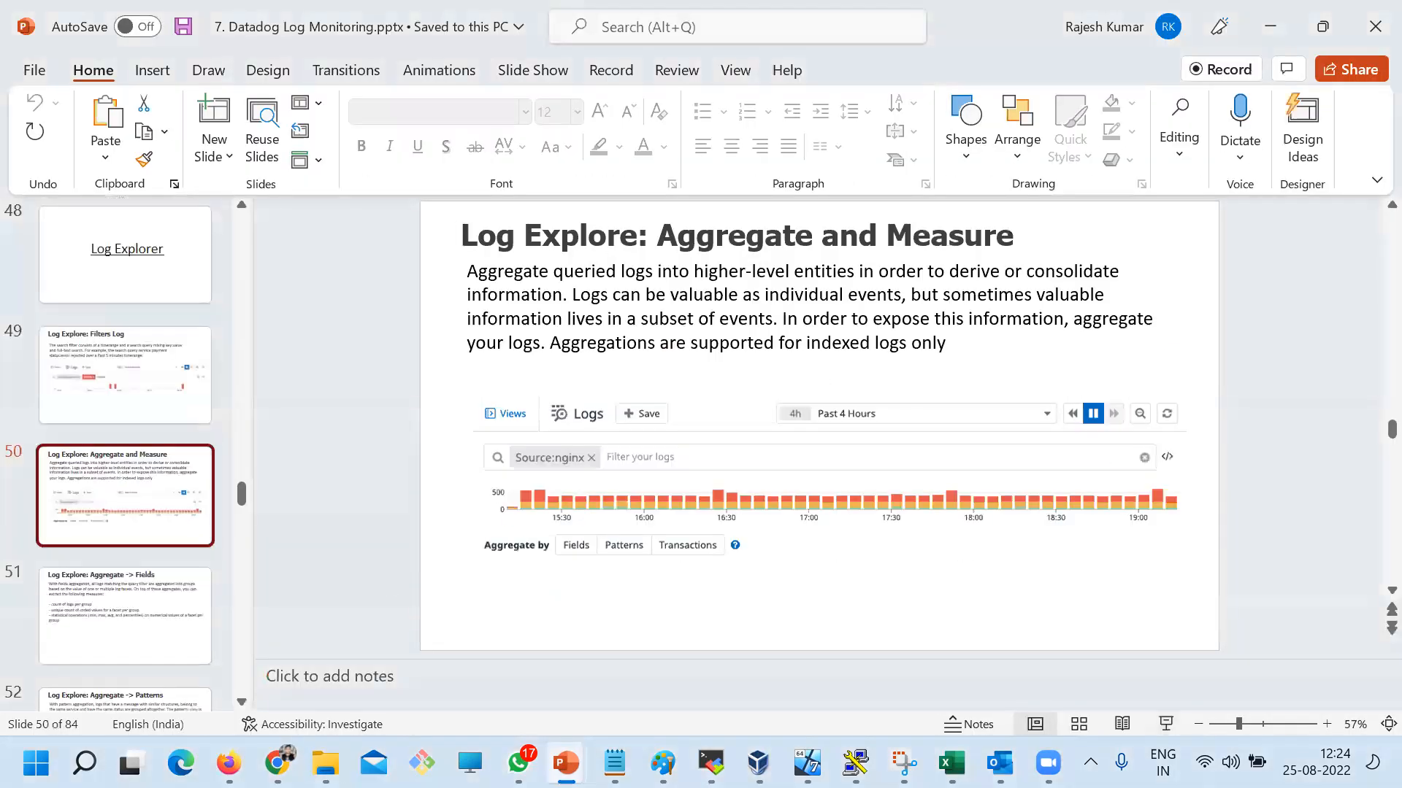
Step: Switch back to Datadog in Chrome and preview grouping the logs into Fields, Patterns and Transactions, clearing each grouping
left_click(277, 763)
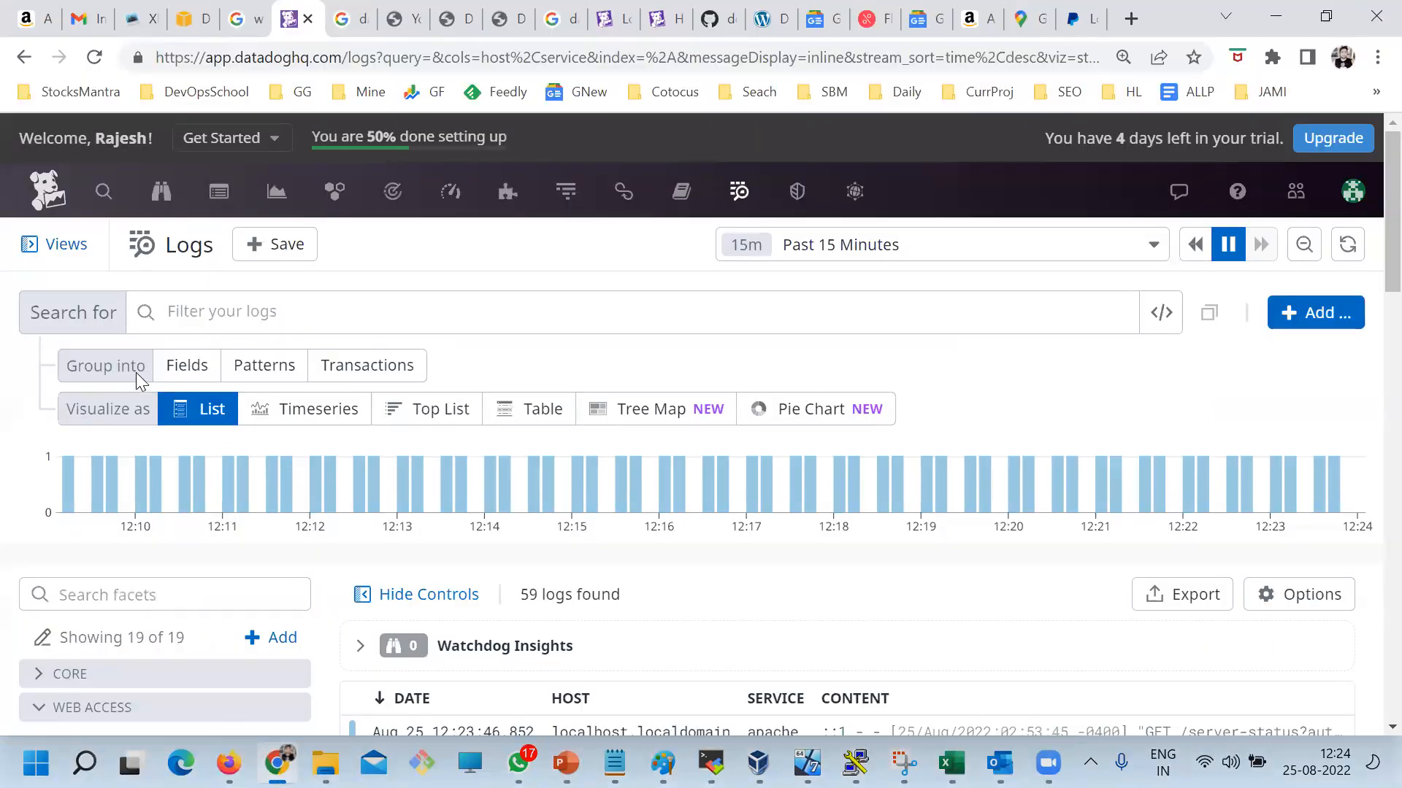
left_click(184, 367)
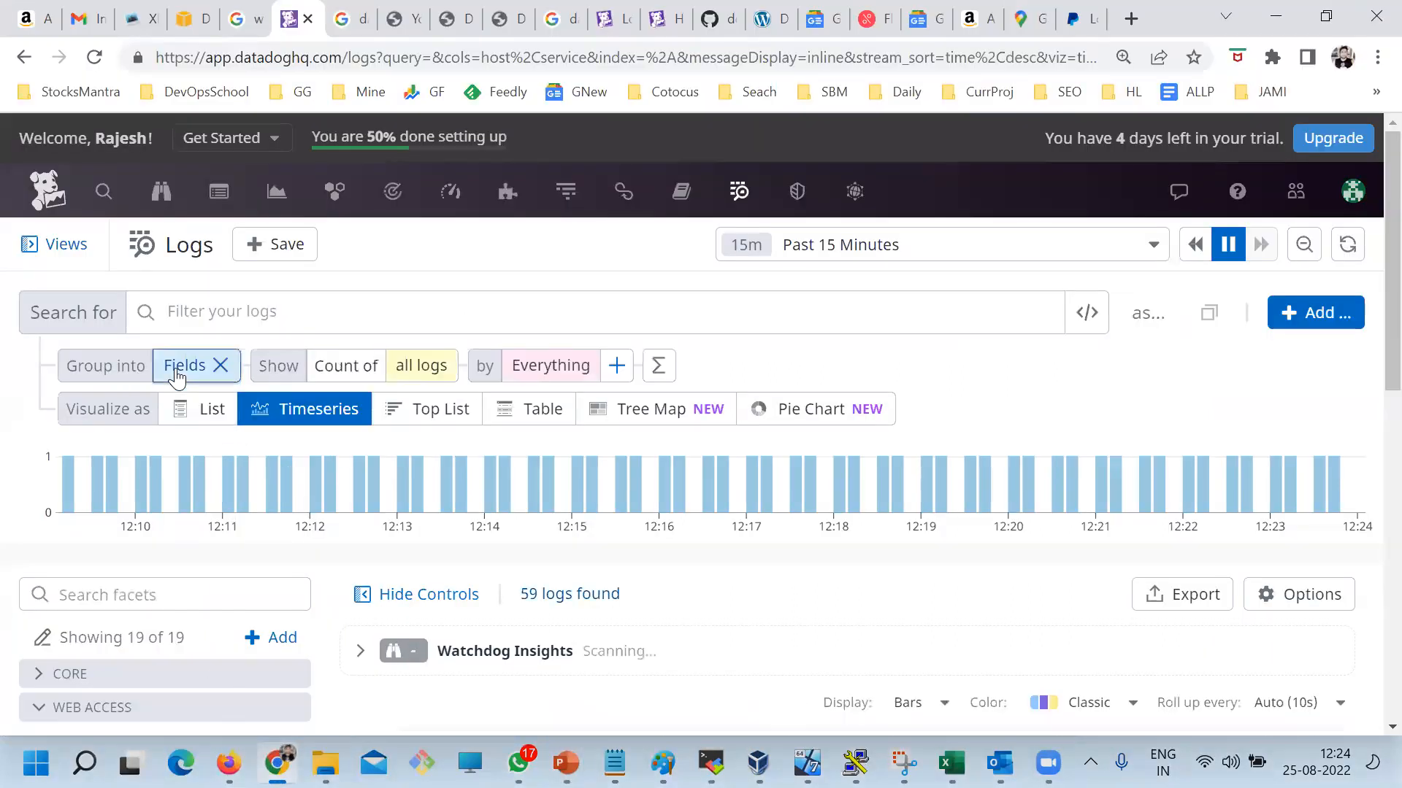
left_click(220, 366)
left_click(251, 365)
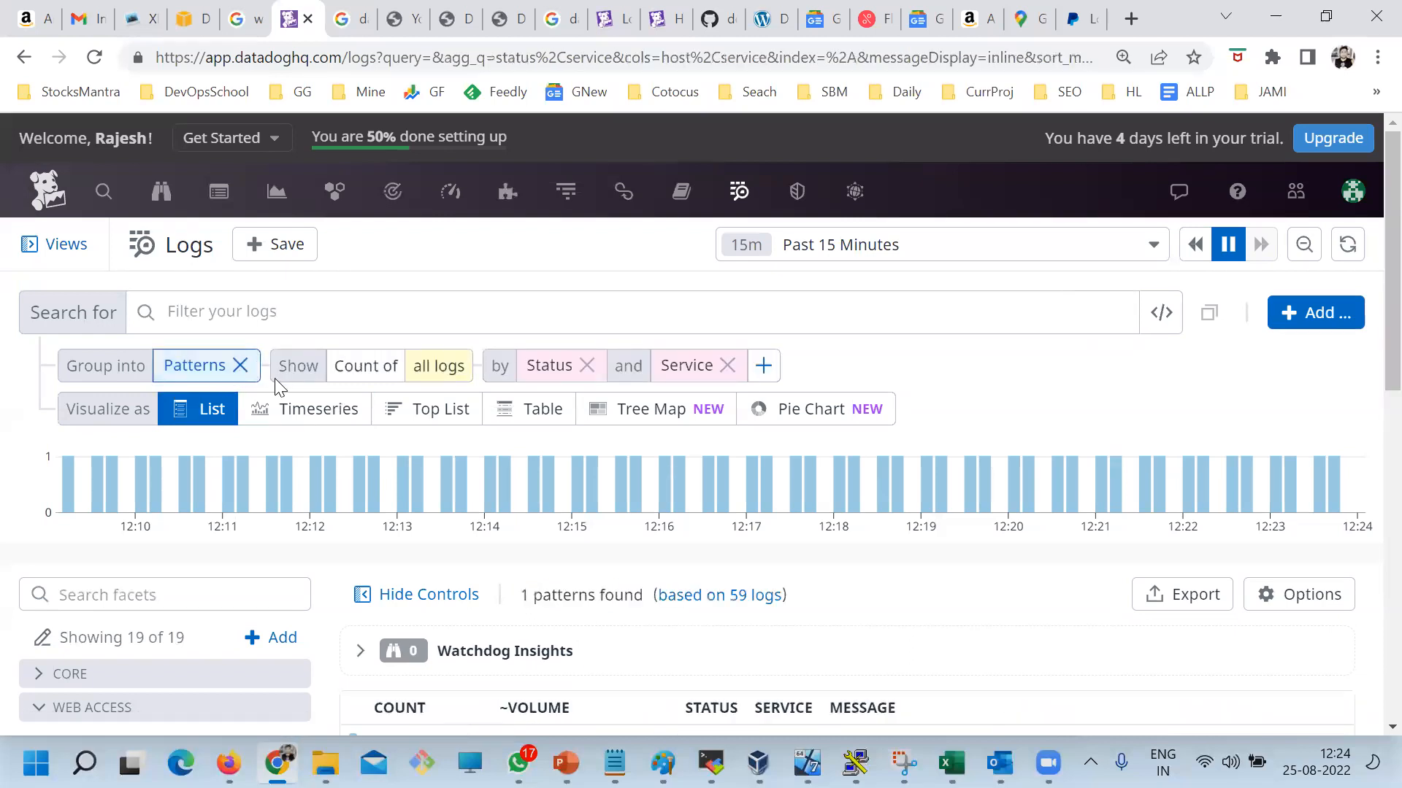
left_click(240, 366)
left_click(353, 370)
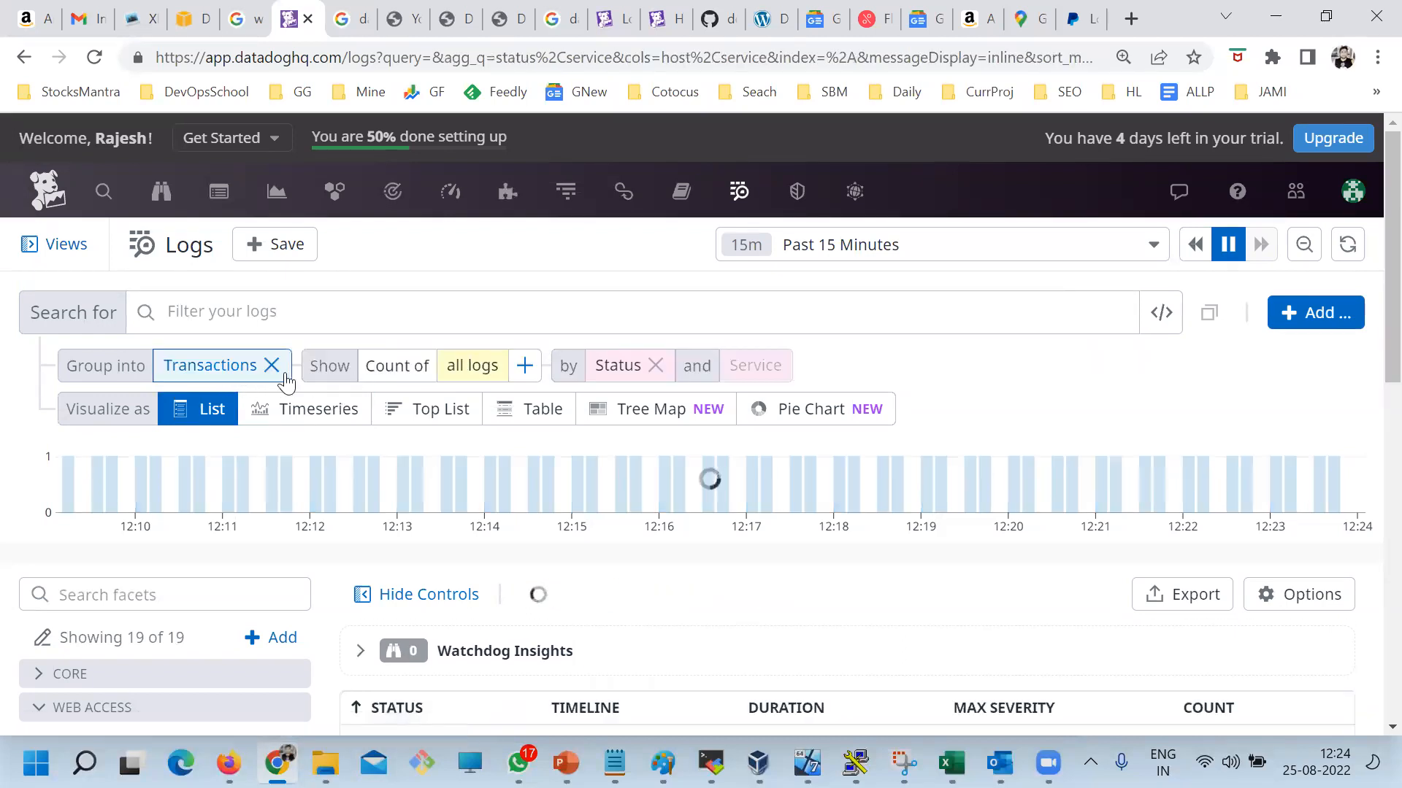
left_click(272, 366)
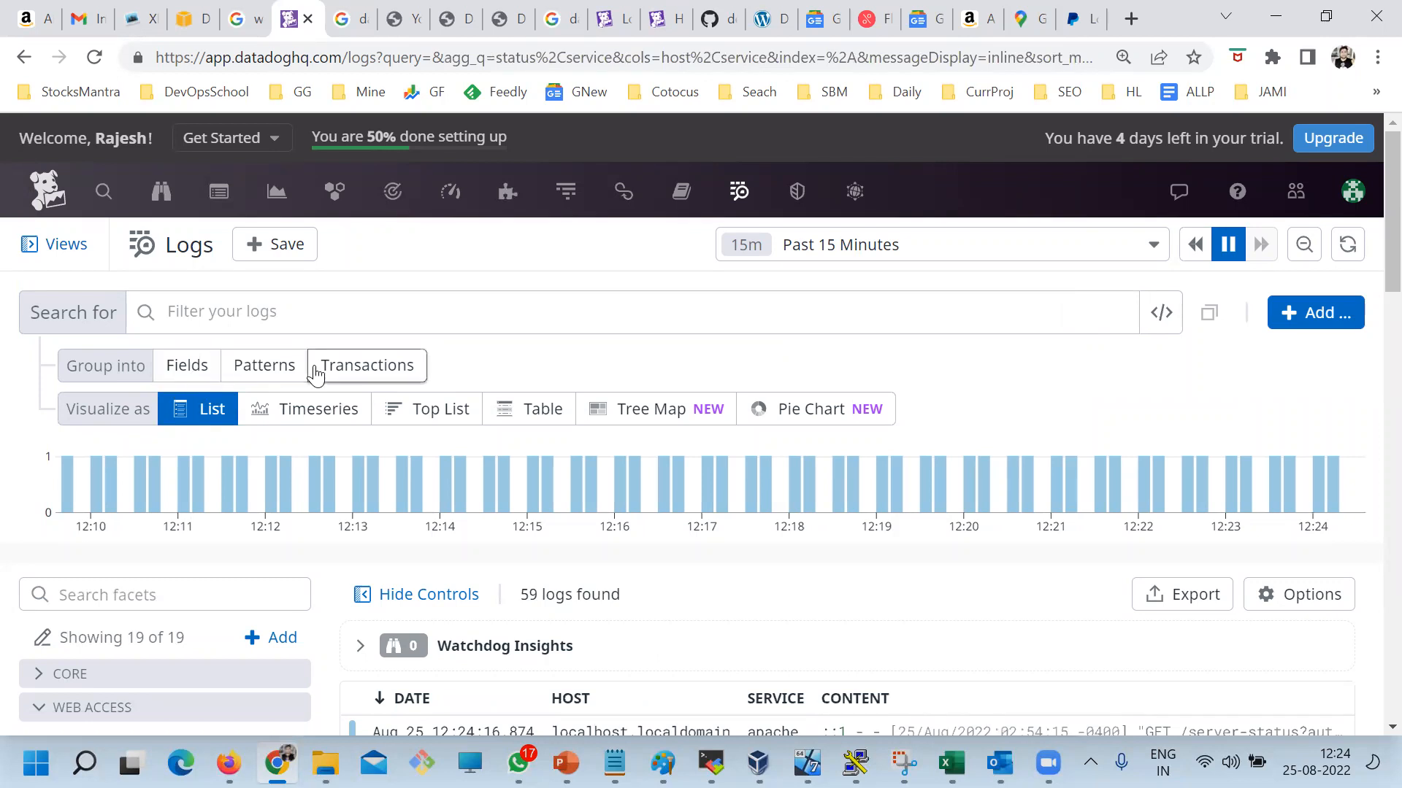
Step: Group the logs into Fields and examine the timeseries chart by status and service
scroll(318, 375, "down", 2)
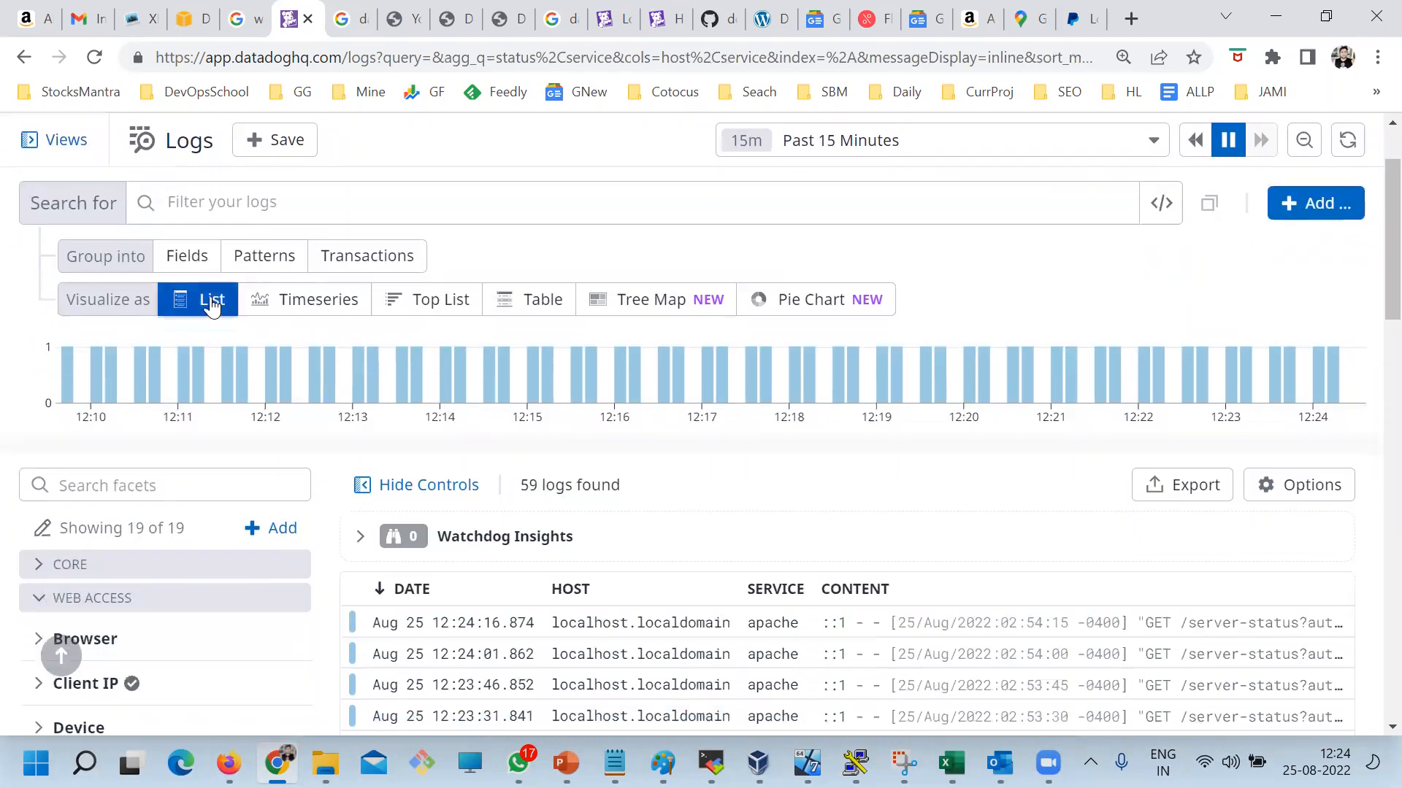
left_click(187, 256)
scroll(759, 562, "down", 5)
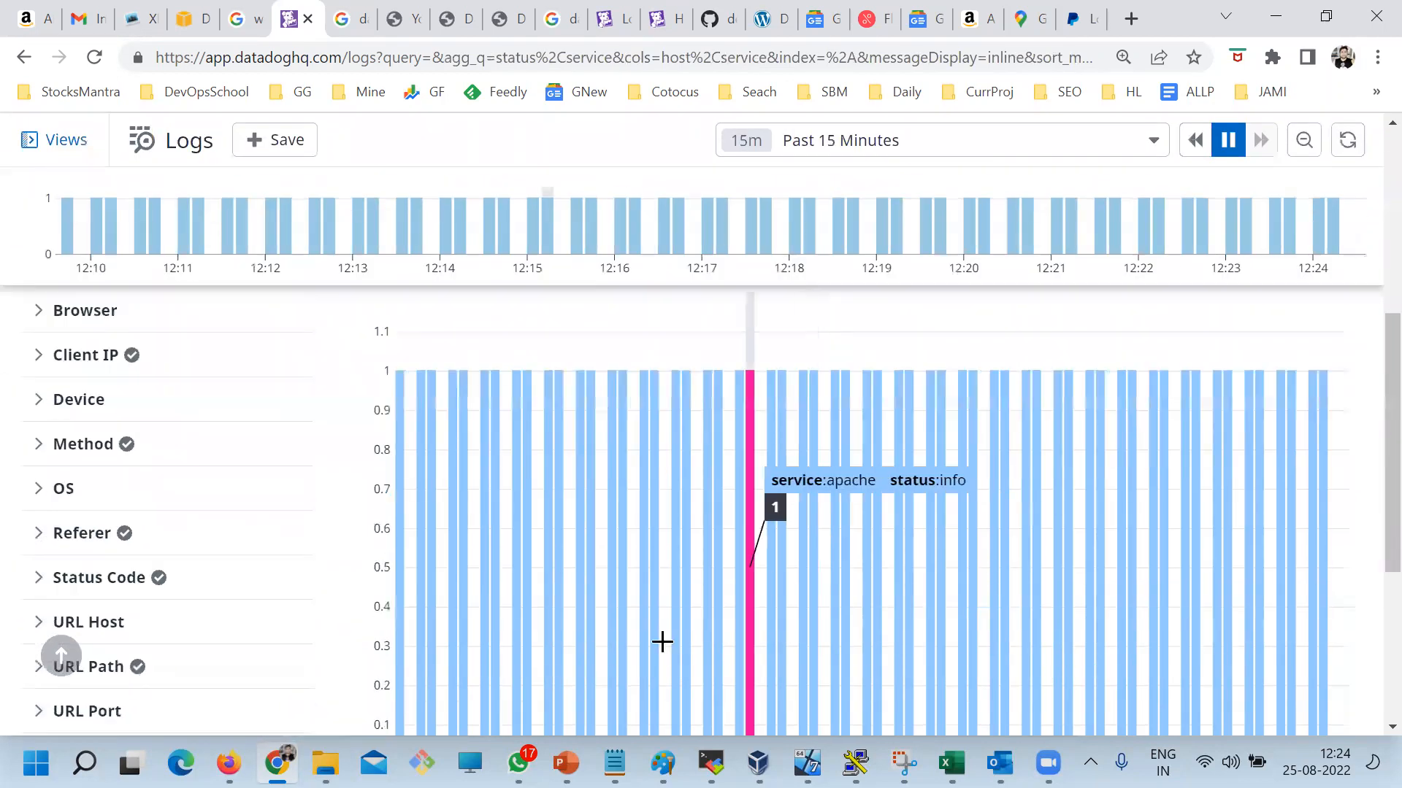
scroll(503, 582, "down", 5)
scroll(593, 563, "up", 3)
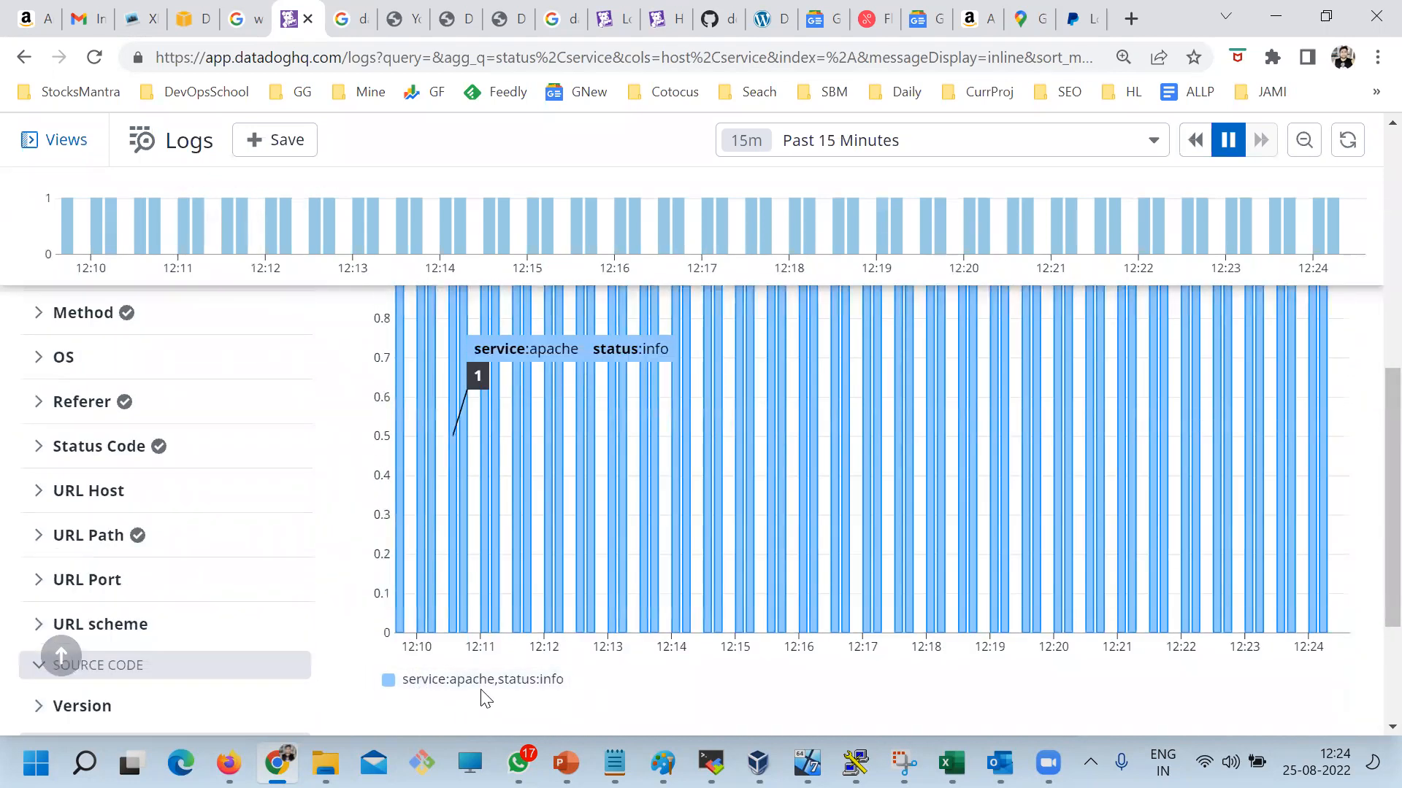
scroll(526, 682, "up", 5)
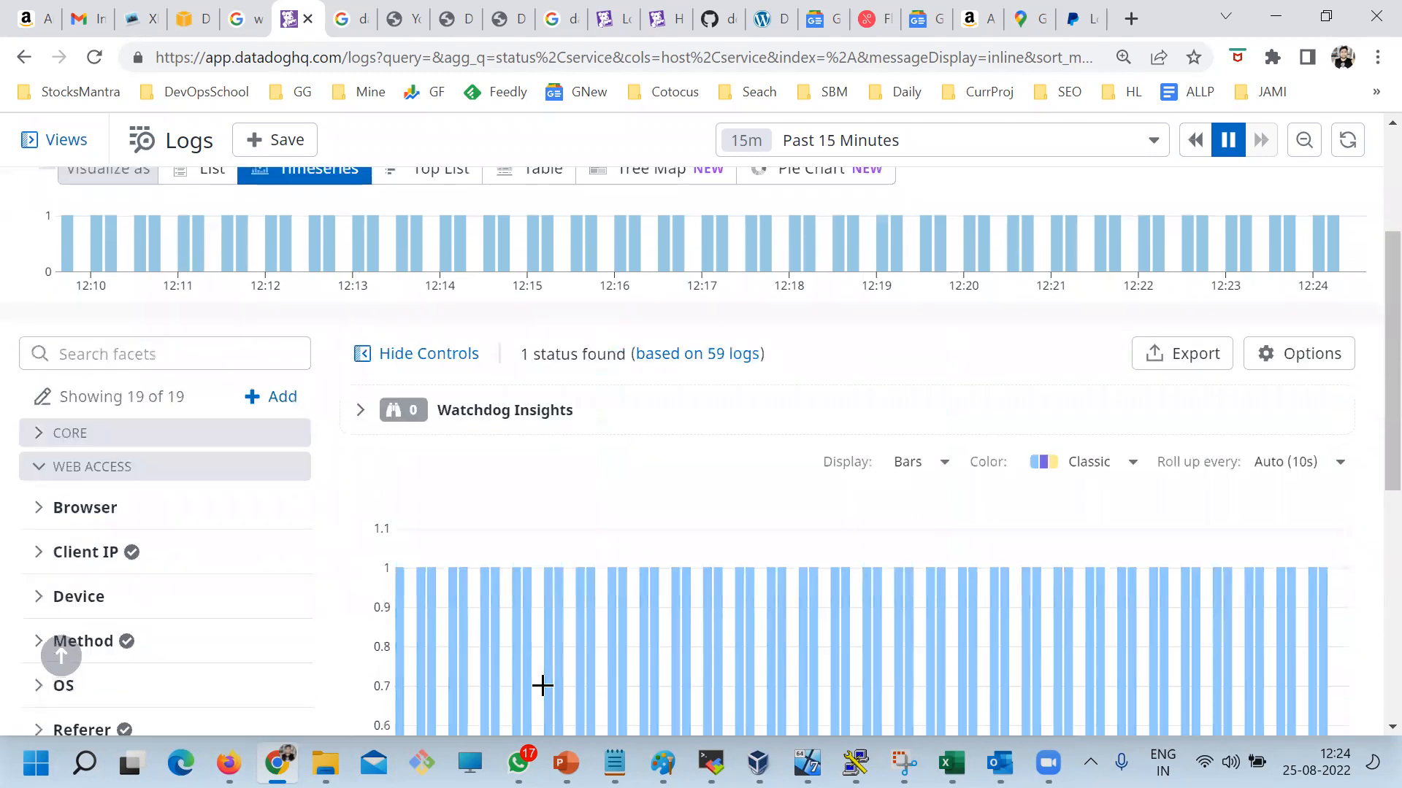
scroll(407, 594, "up", 3)
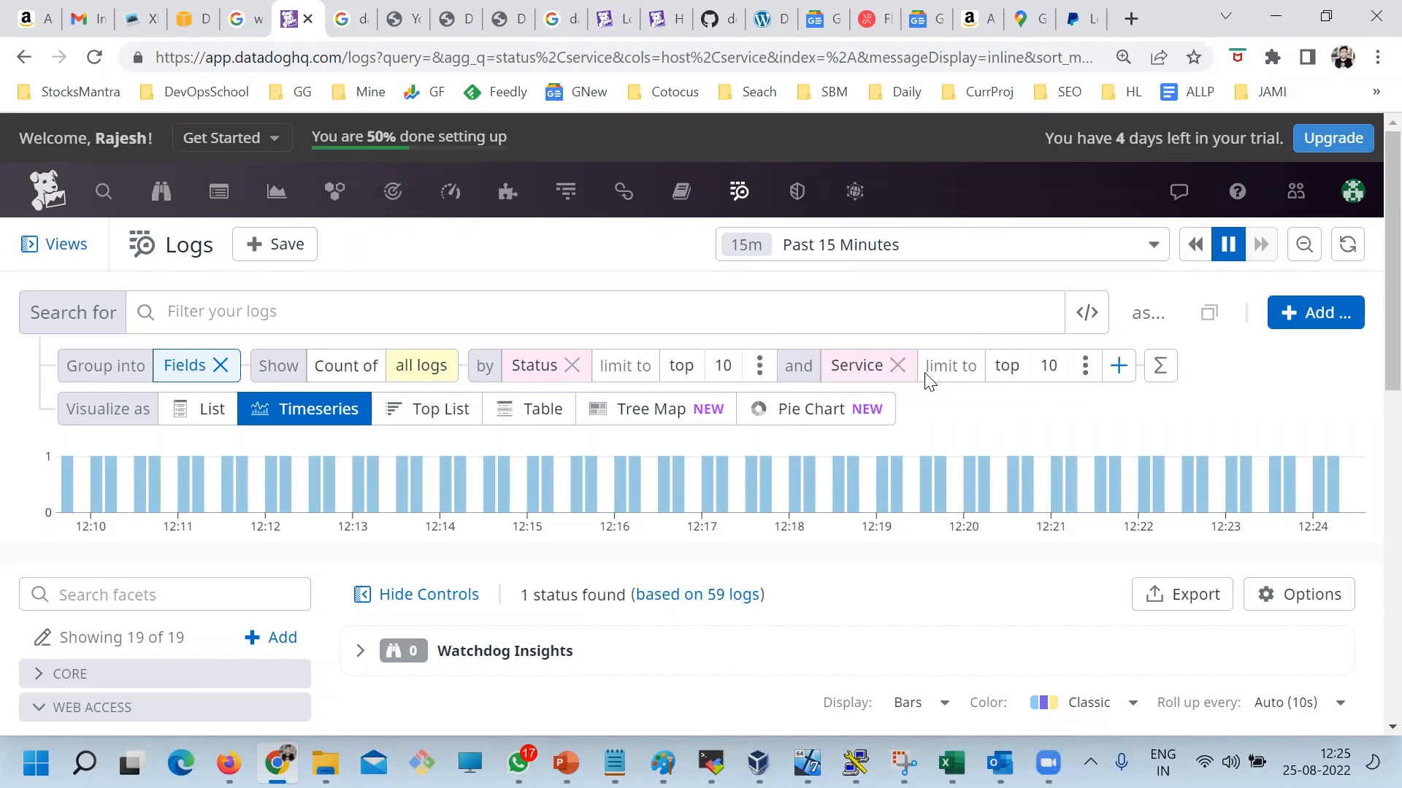
Step: Group the logs into Patterns instead of Fields, postpone the McAfee reminder, and examine the pattern list
left_click(220, 365)
left_click(264, 365)
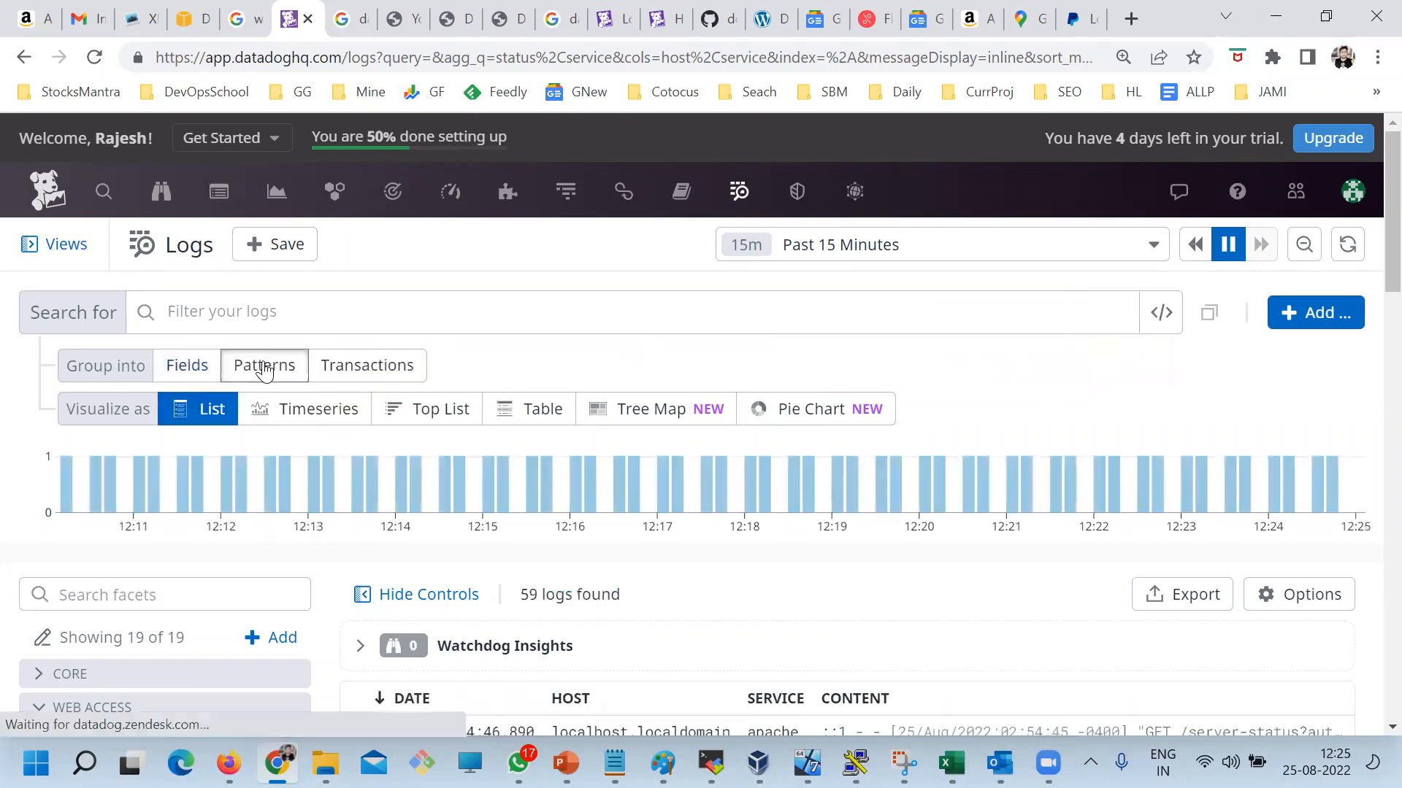
scroll(1136, 432, "down", 5)
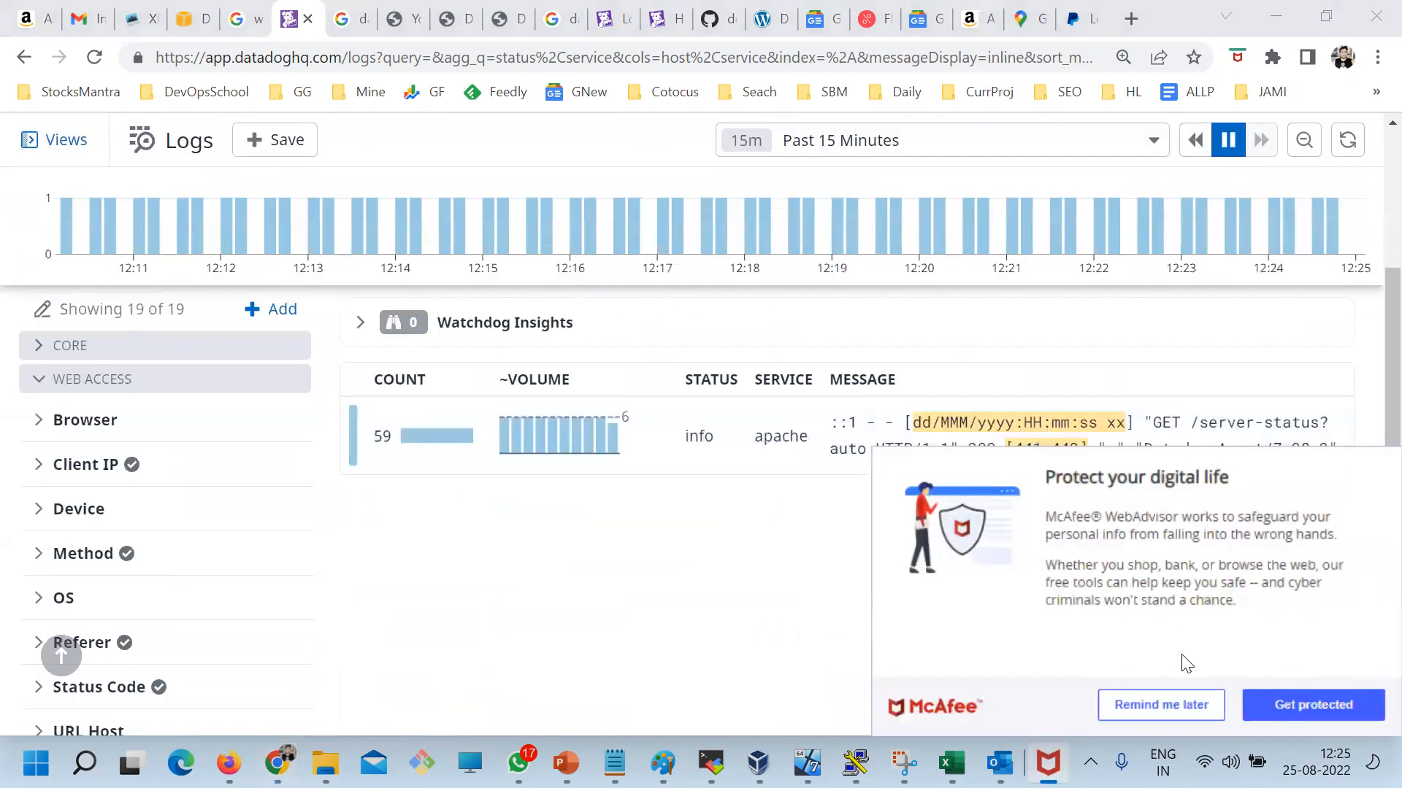
left_click(1198, 712)
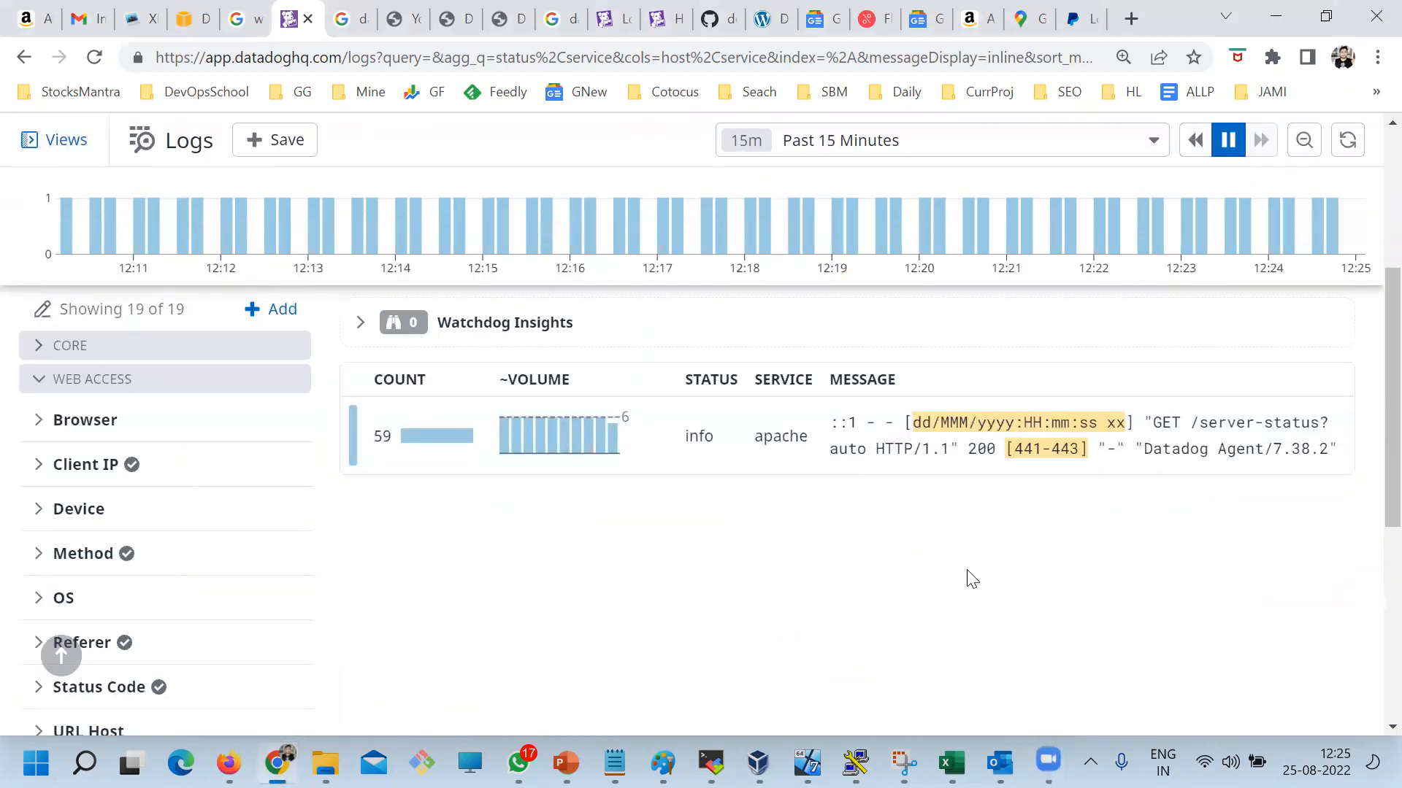
scroll(588, 569, "up", 5)
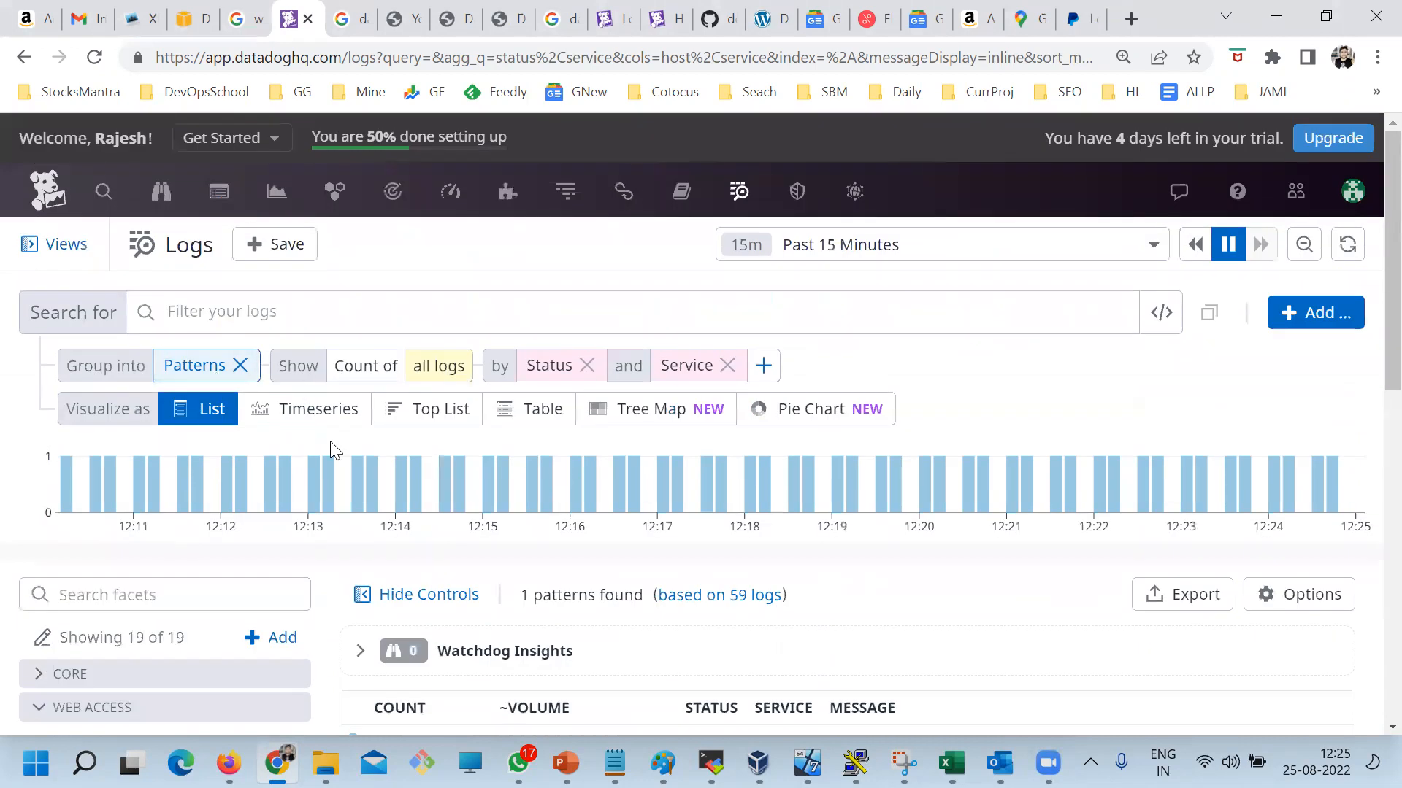
scroll(830, 499, "down", 5)
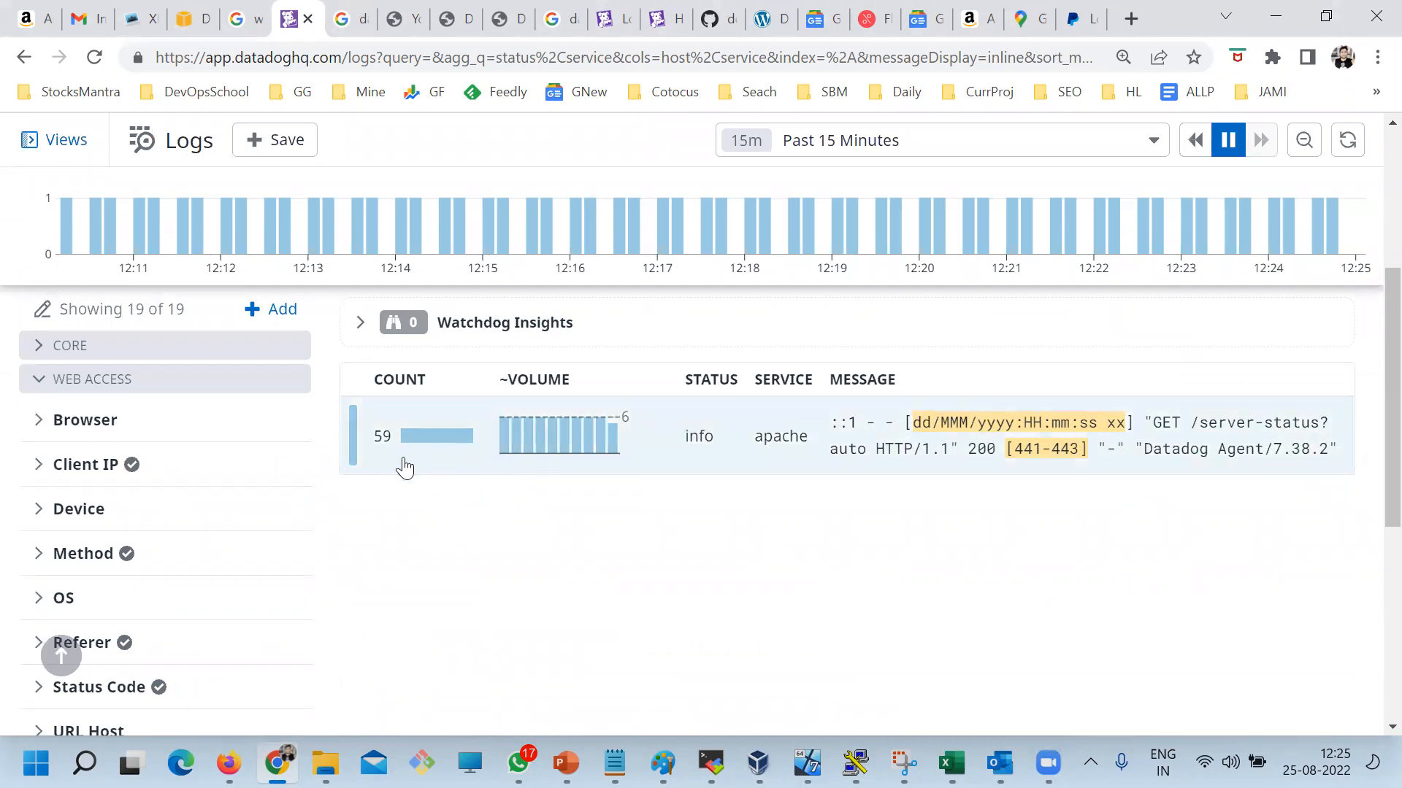
scroll(457, 501, "up", 5)
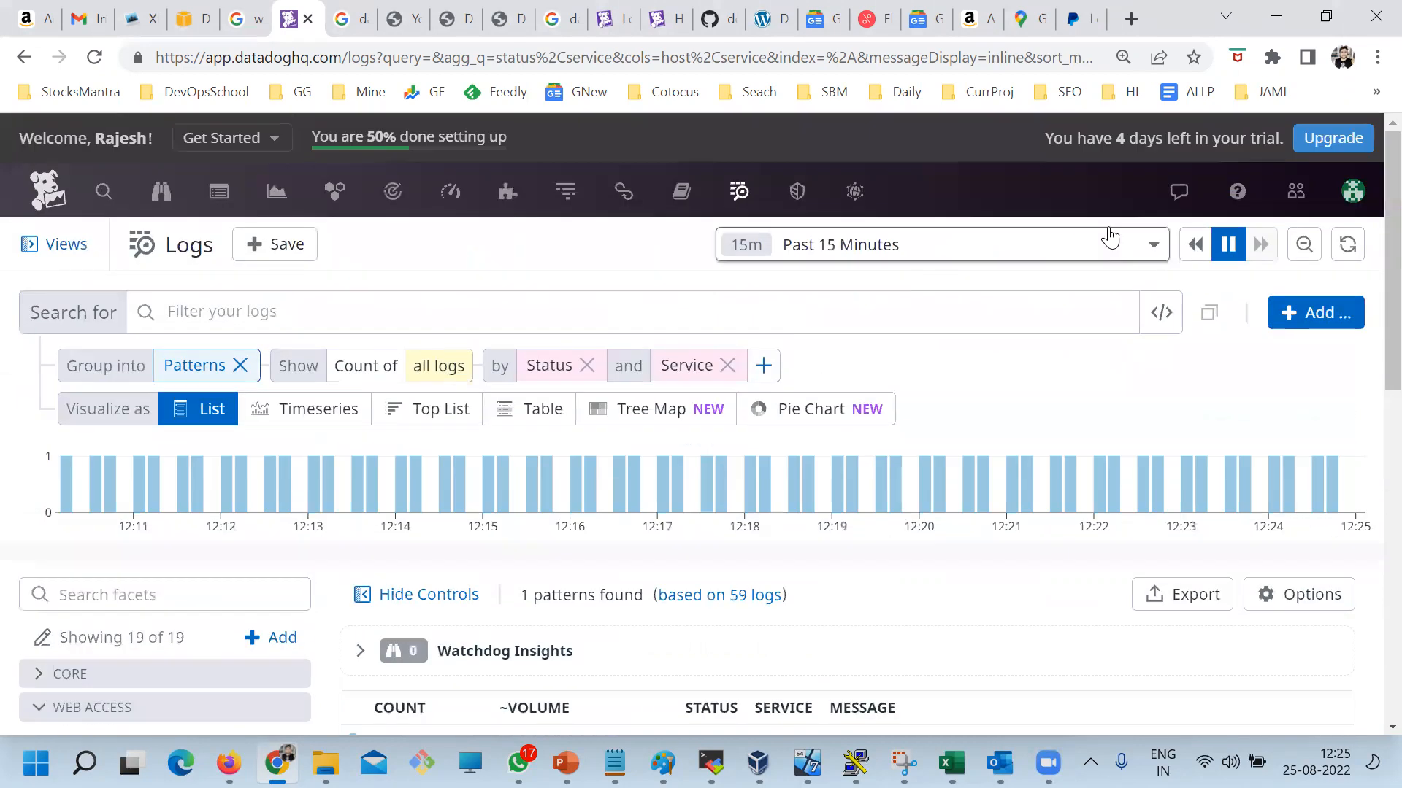
Step: Set the log time range to Past 4 Hours and examine the patterns' counts, volumes, services and messages
left_click(1154, 245)
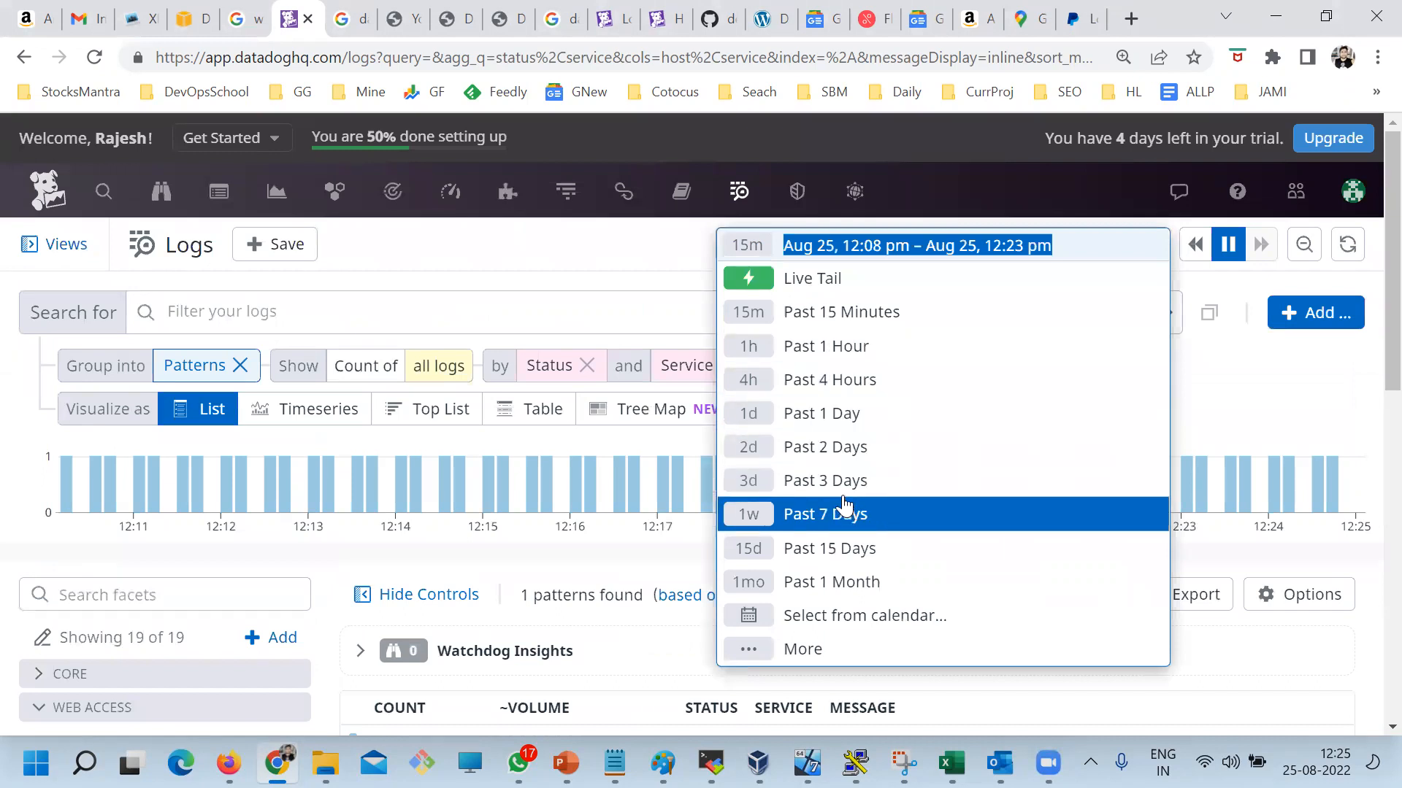
left_click(826, 380)
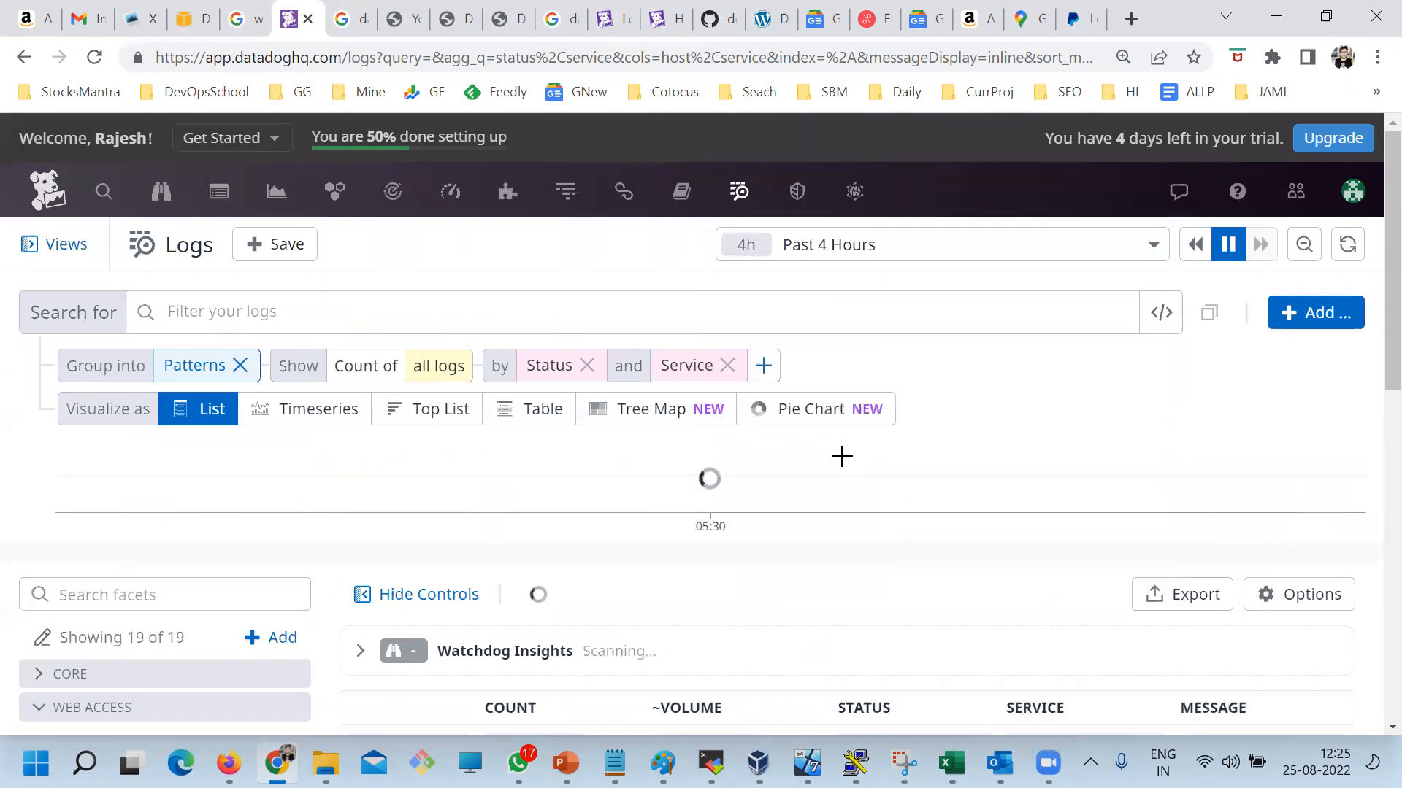
scroll(649, 600, "down", 5)
scroll(634, 562, "up", 3)
scroll(666, 603, "down", 7)
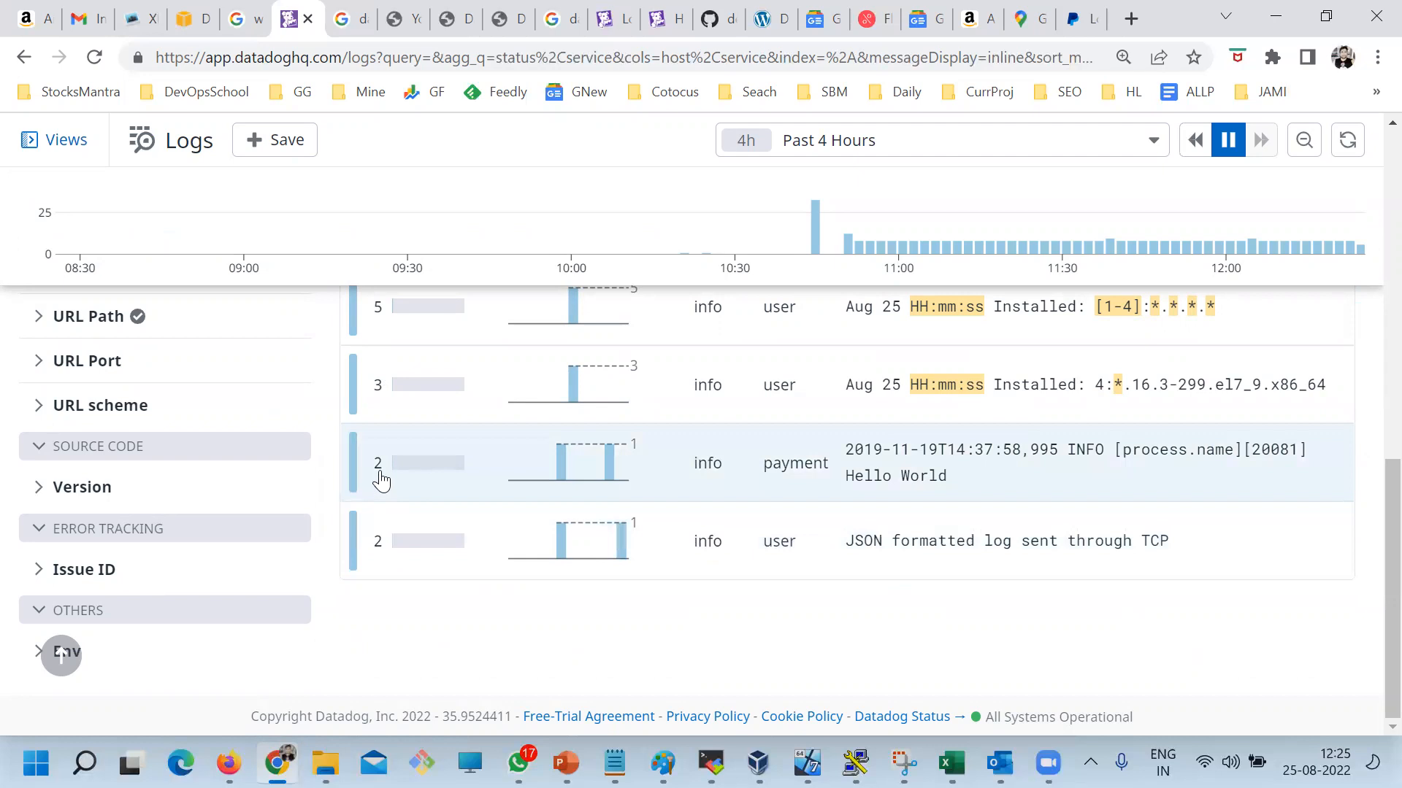
scroll(832, 531, "up", 1)
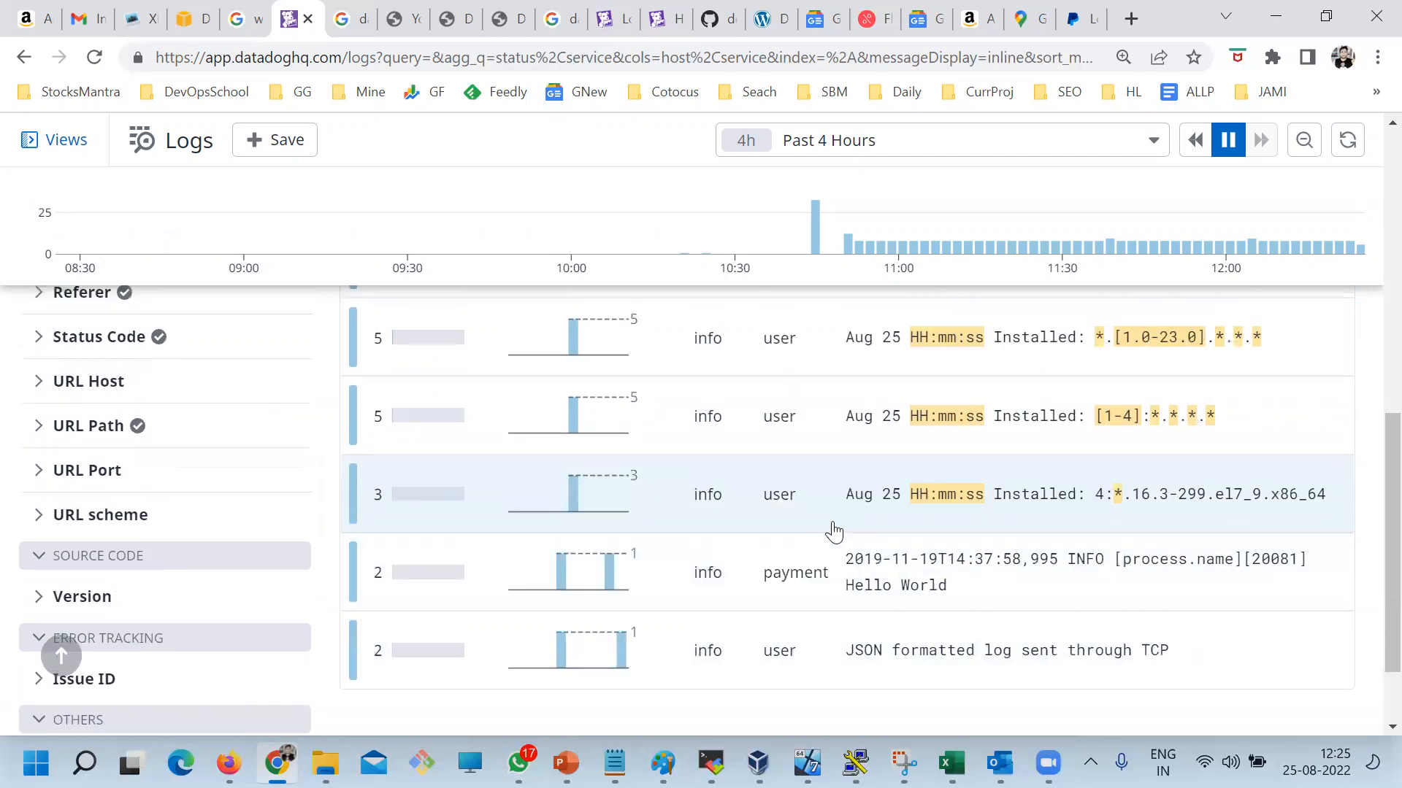
scroll(836, 537, "up", 1)
scroll(808, 613, "up", 1)
scroll(584, 610, "down", 1)
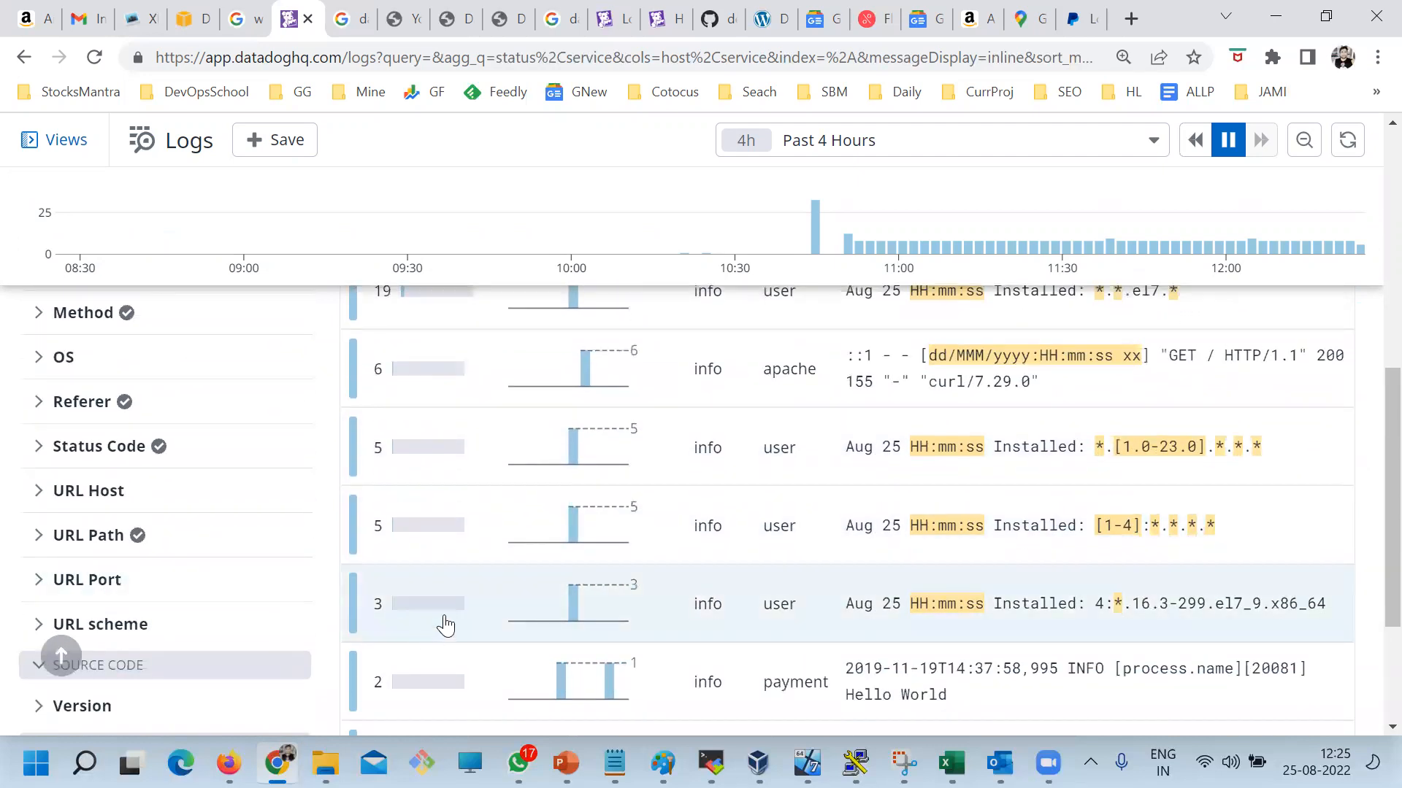
scroll(443, 606, "up", 2)
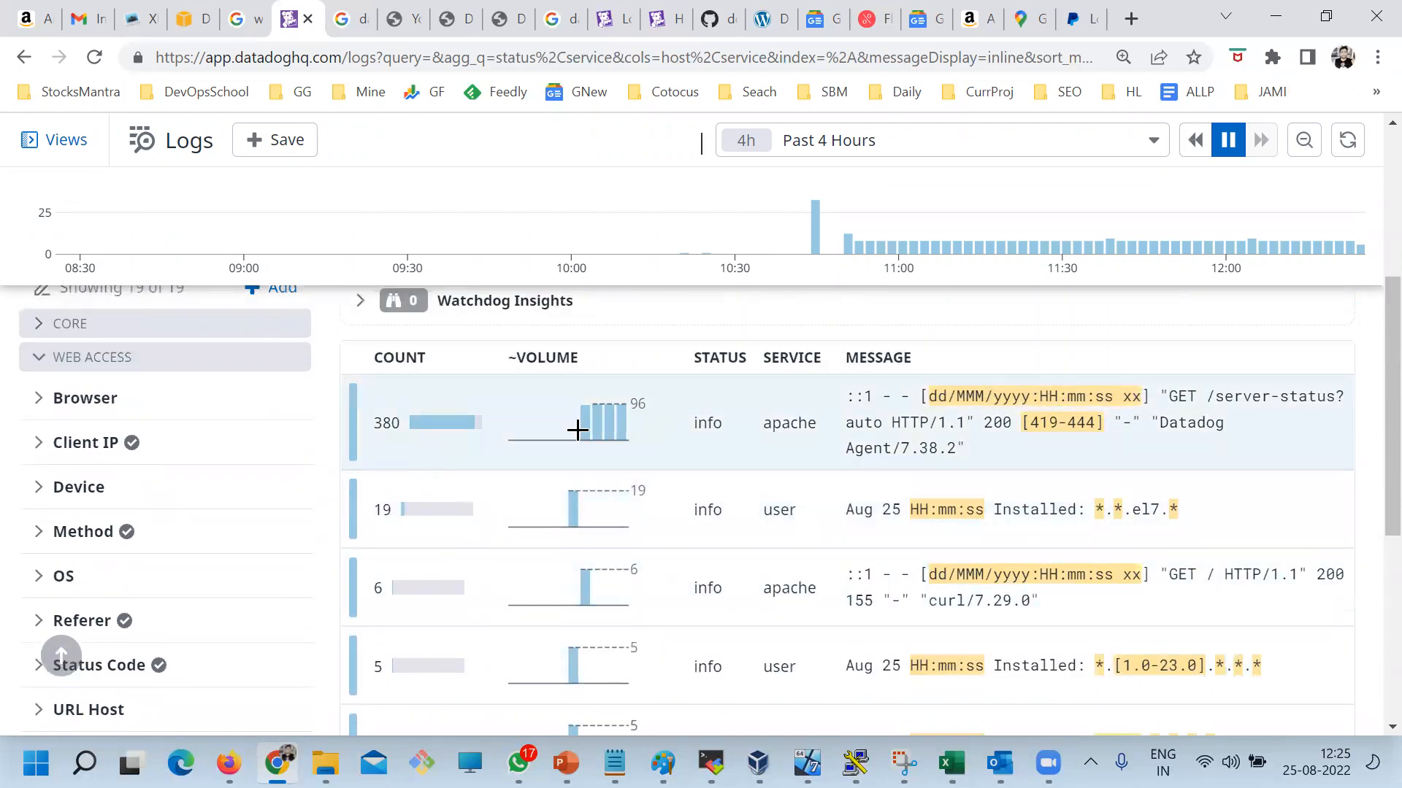
Step: Group the logs into Transactions instead of Patterns and examine the transaction's timeline, duration, maximum severity and count
scroll(532, 431, "up", 3)
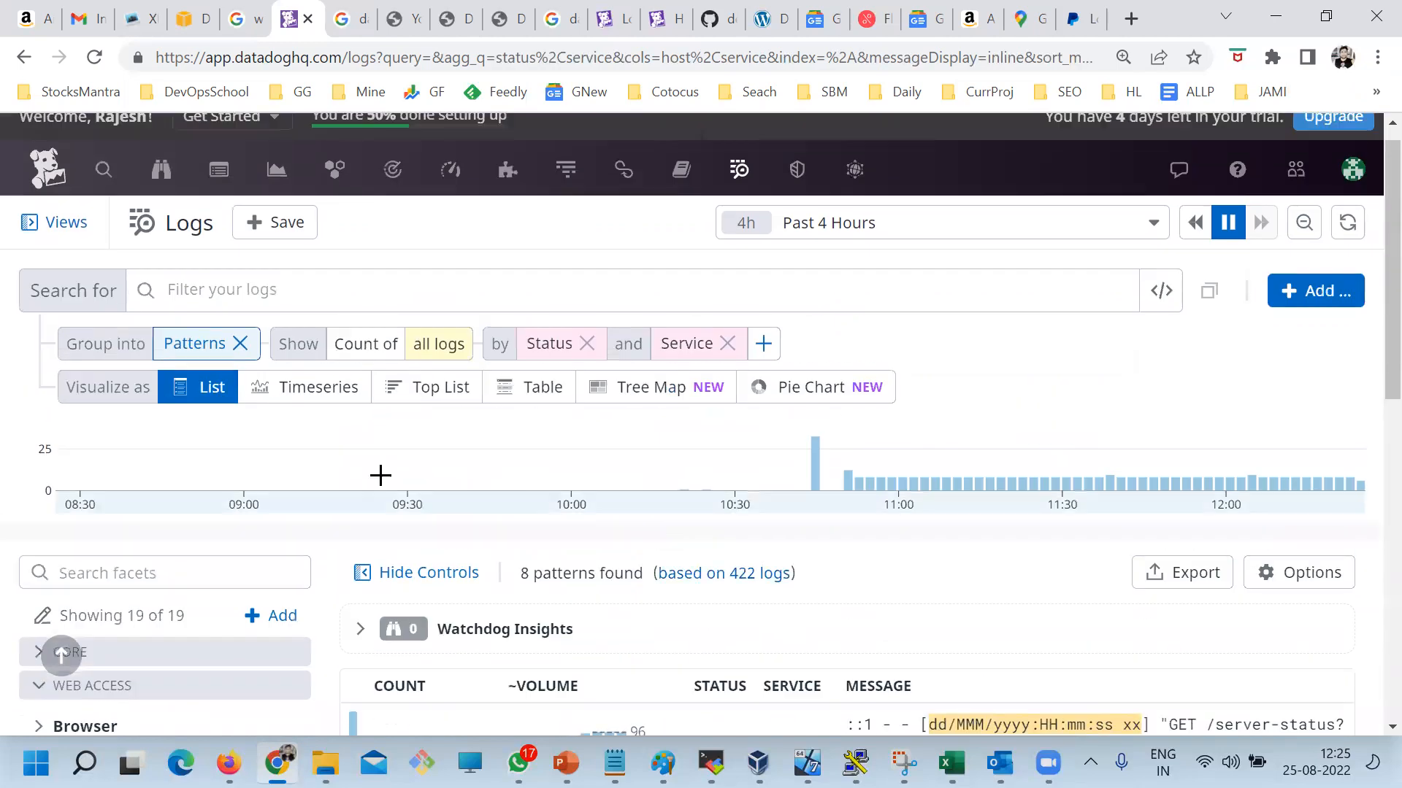
left_click(241, 344)
left_click(350, 344)
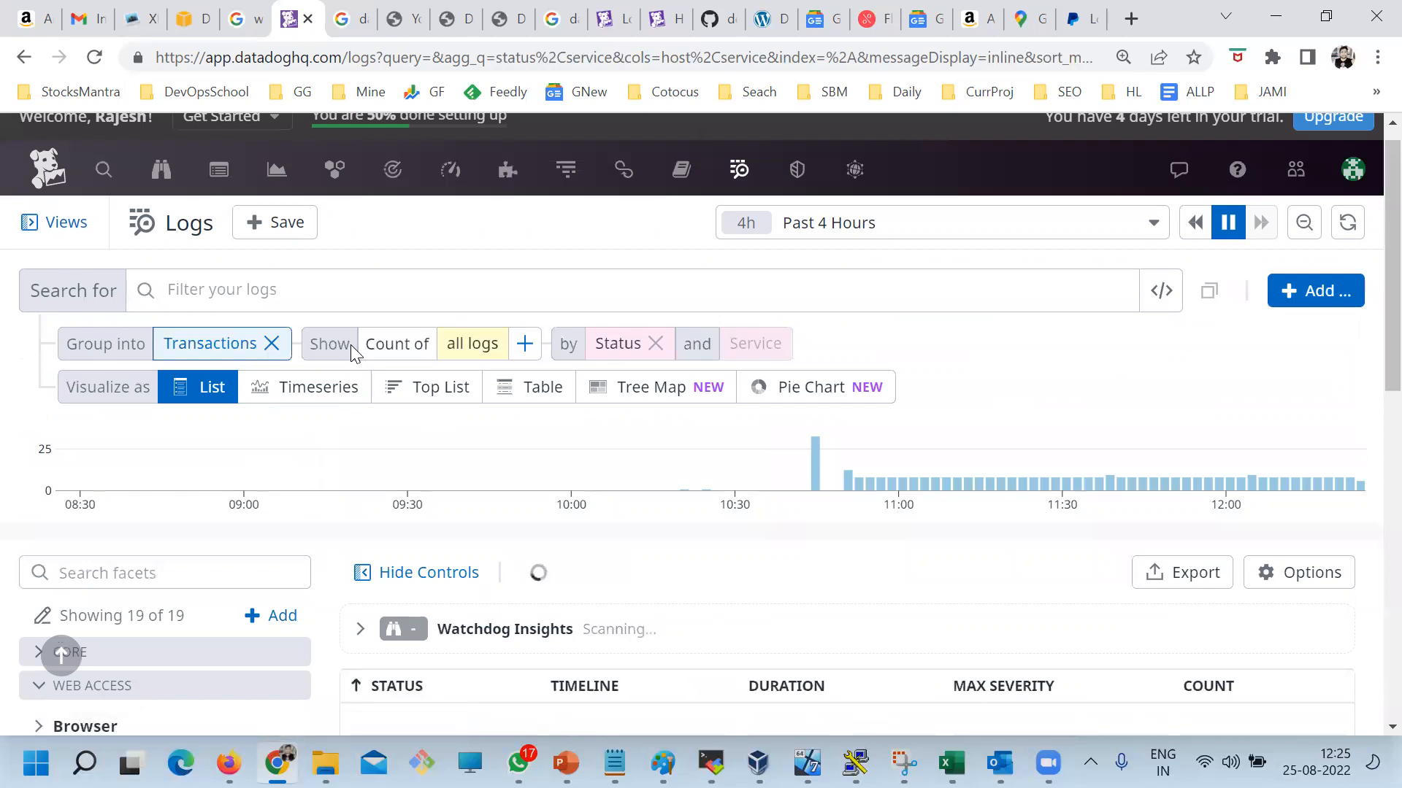
scroll(679, 510, "down", 5)
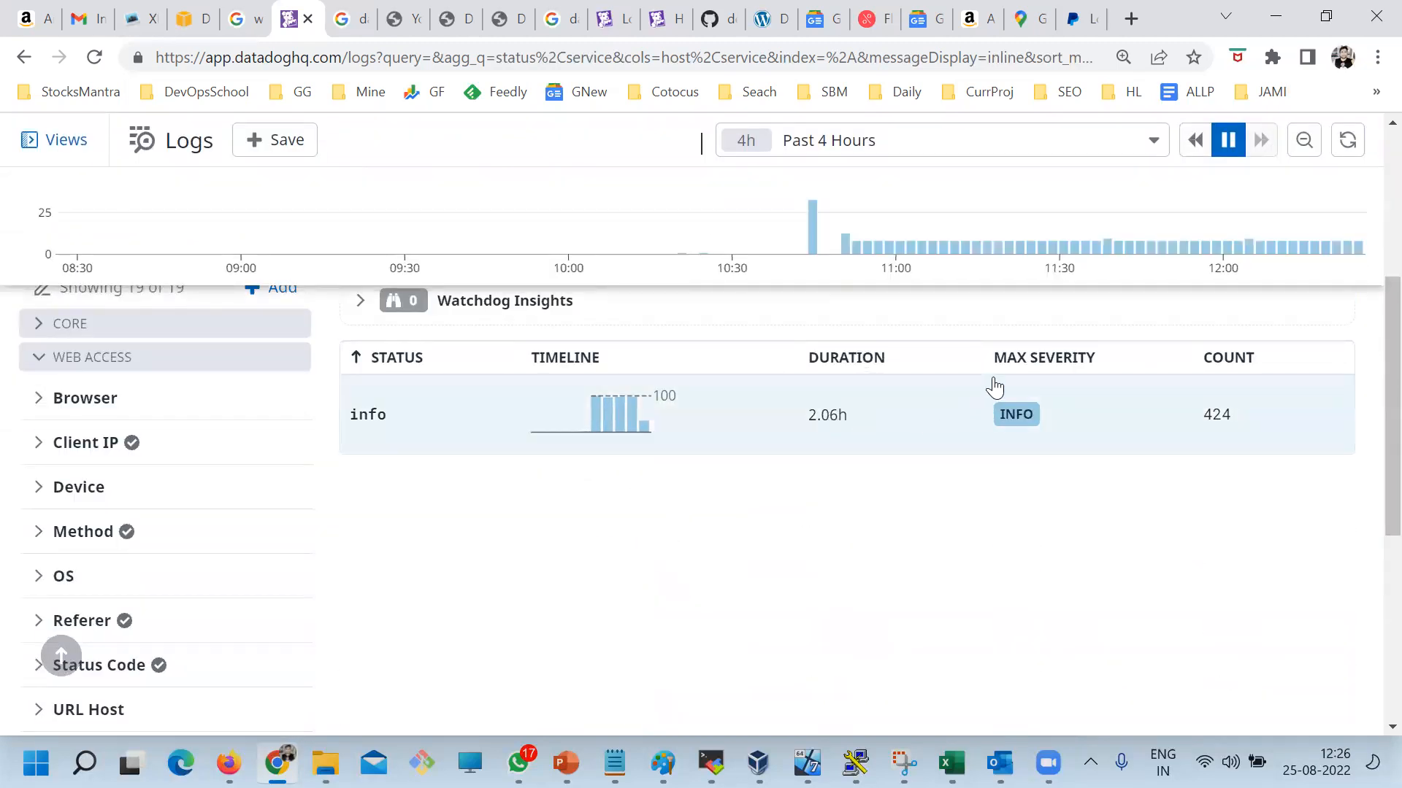
scroll(792, 540, "up", 5)
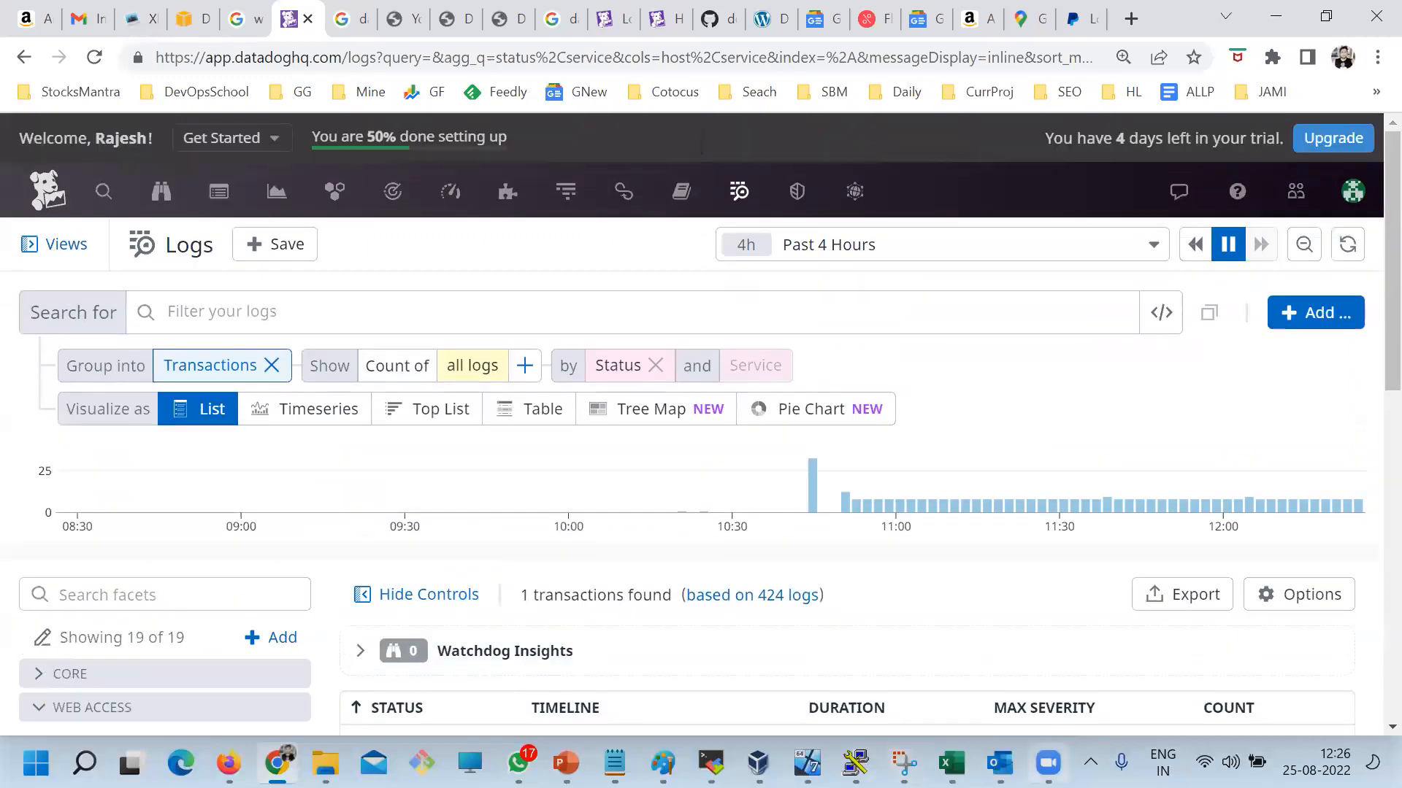
Step: Switch to the Datadog log monitoring presentation in PowerPoint, start the slide show at Aggregate and Measure, and advance to the Aggregate -> Fields slide
mouse_move(565, 763)
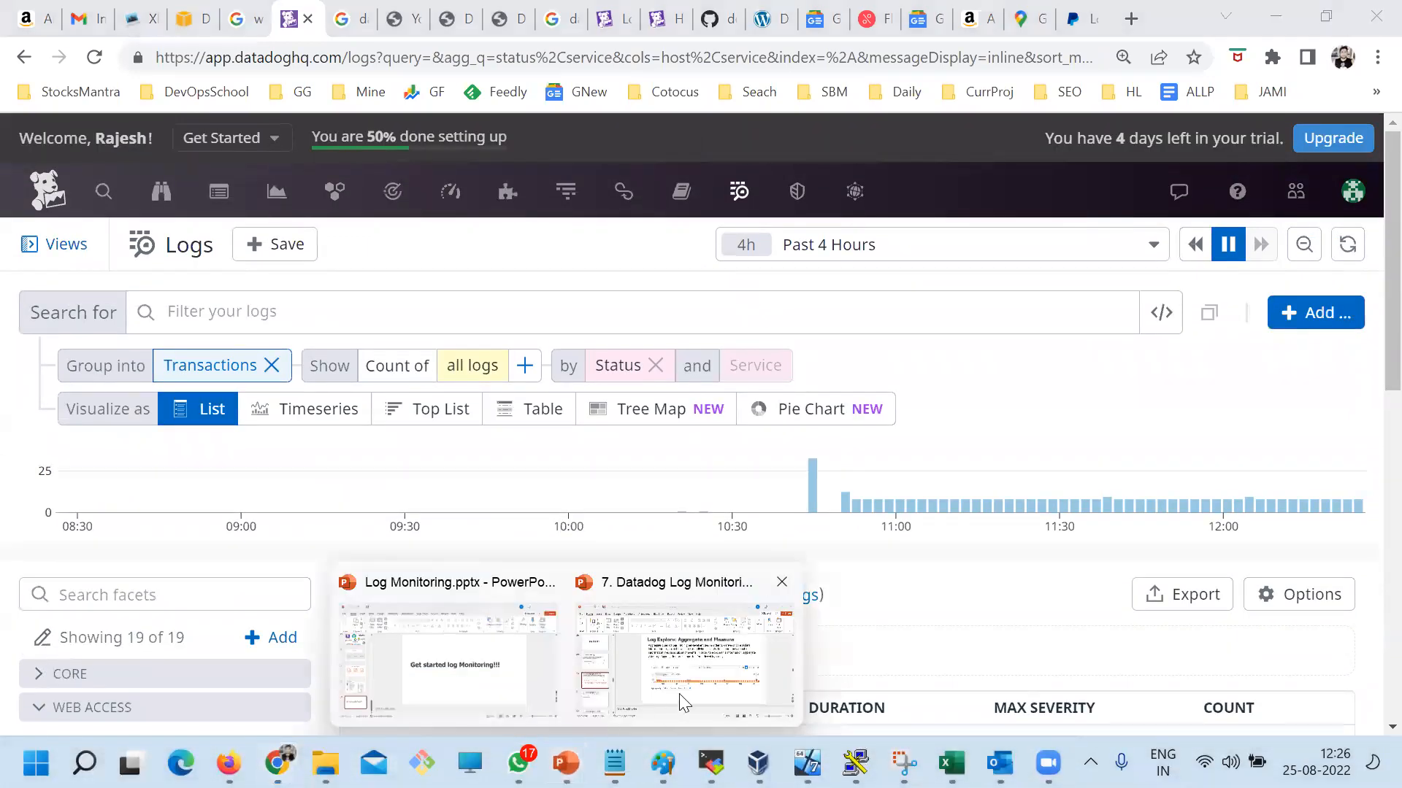
left_click(674, 638)
left_click(1168, 724)
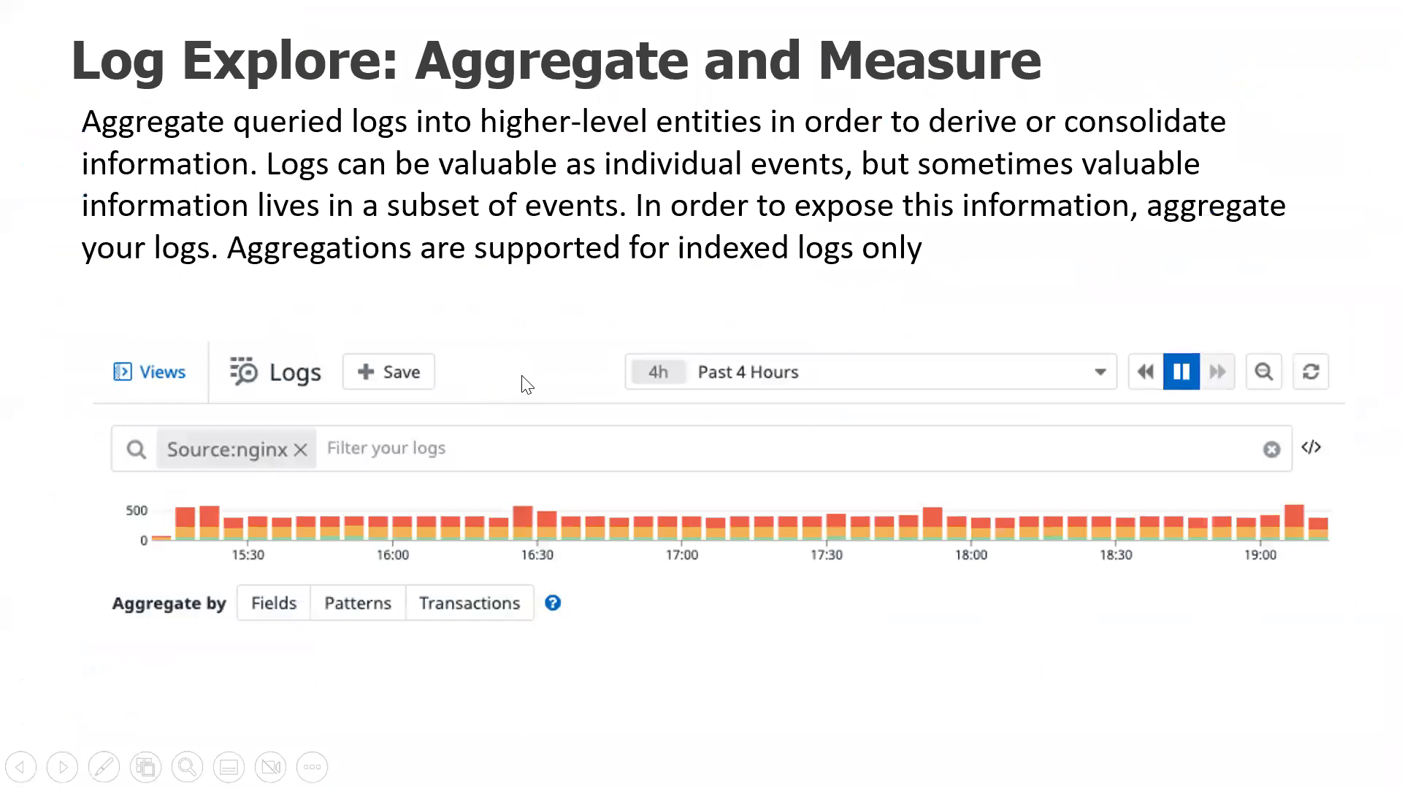
left_click(528, 387)
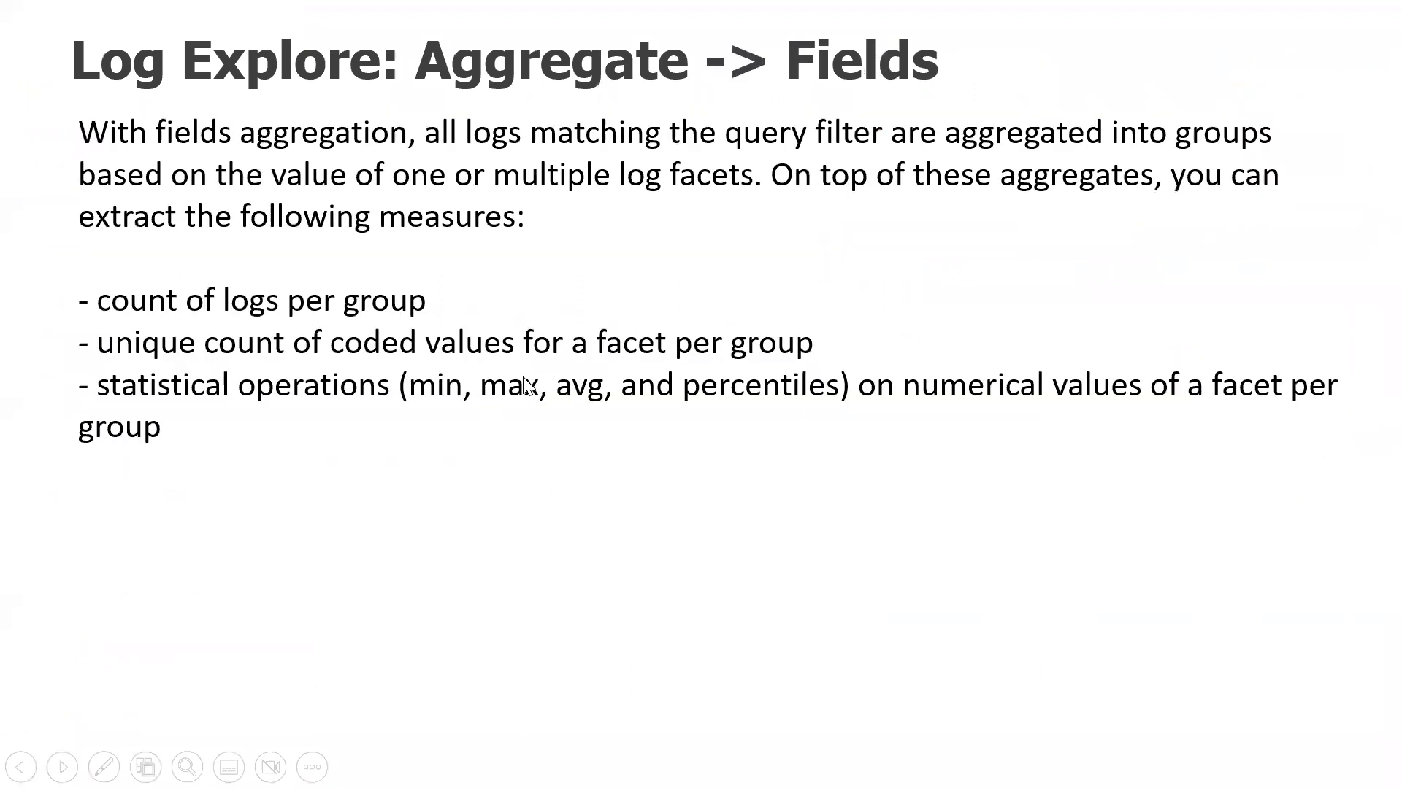